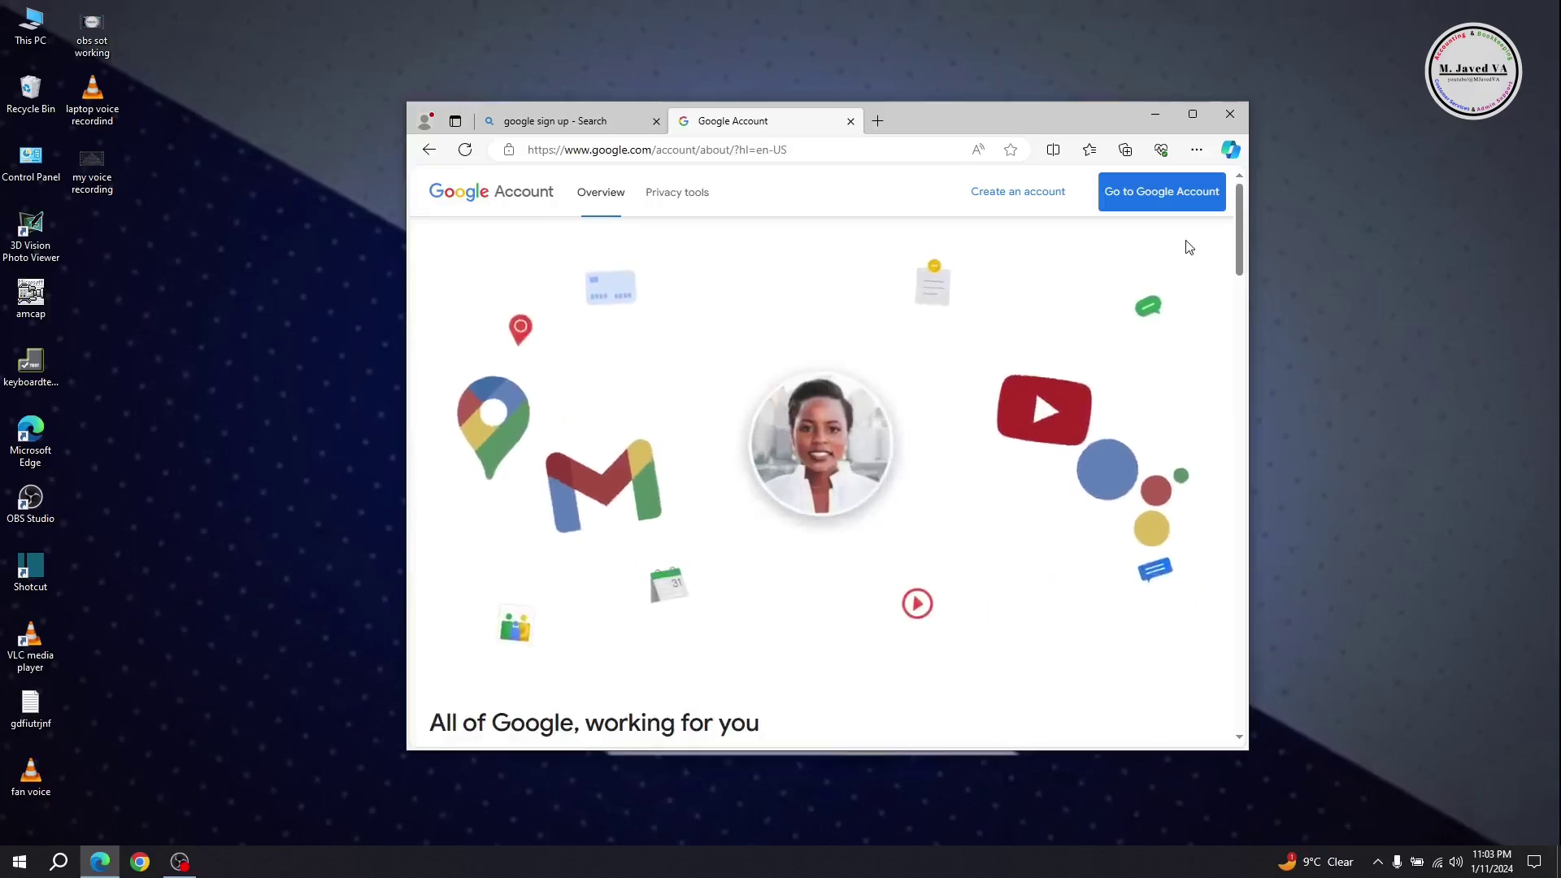
Close the Edge window showing the Google Account page, leaving only the desktop
click(1030, 202)
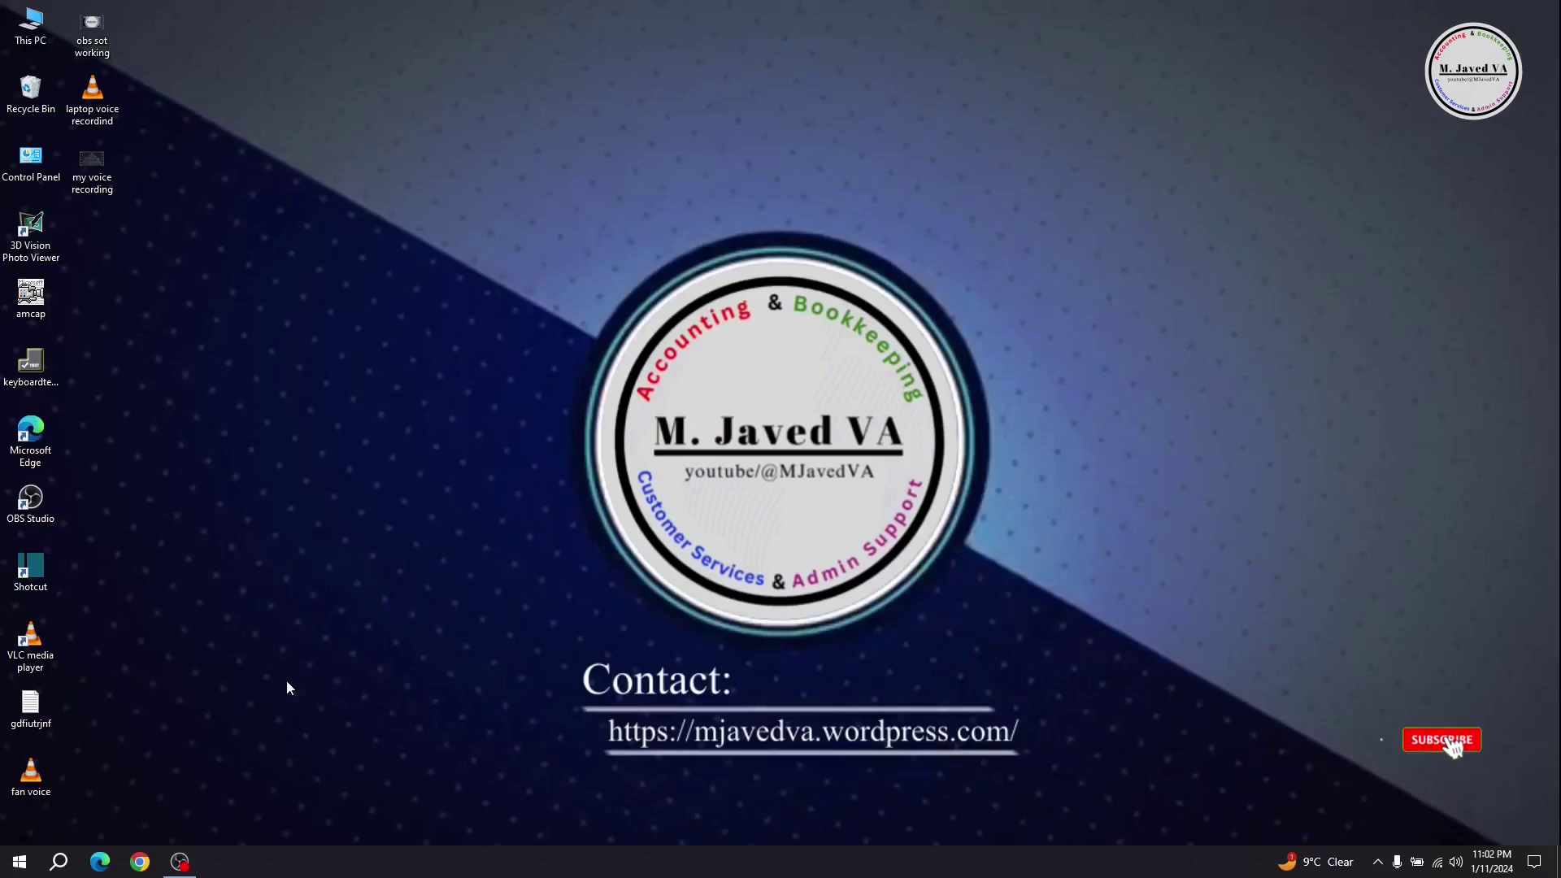
Search Bing for 'google sign up' in Edge and open the Google Account result
click(98, 867)
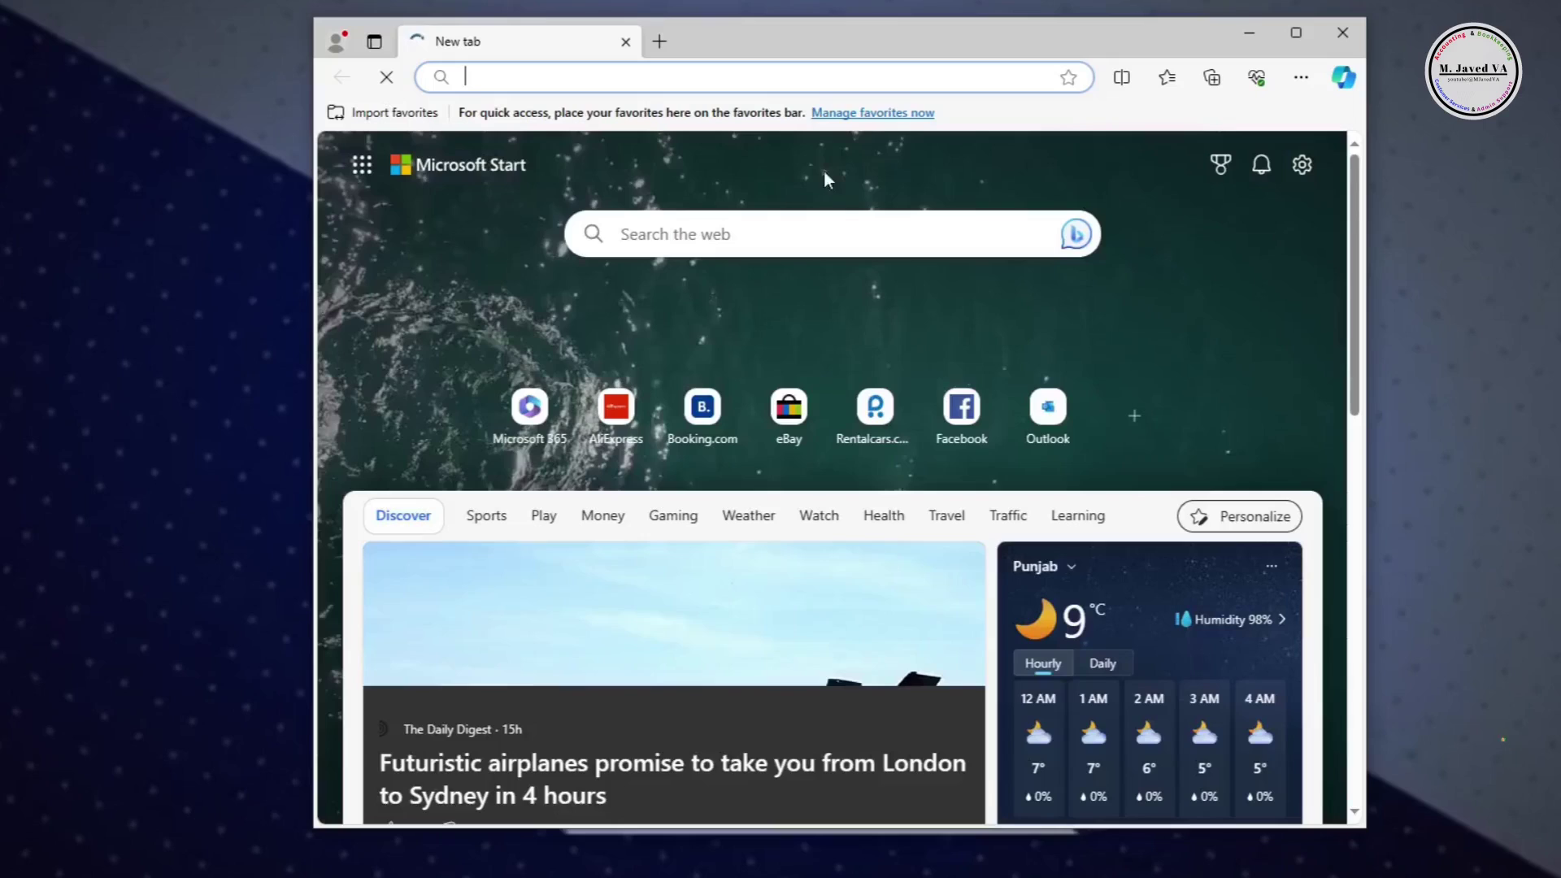
click(809, 77)
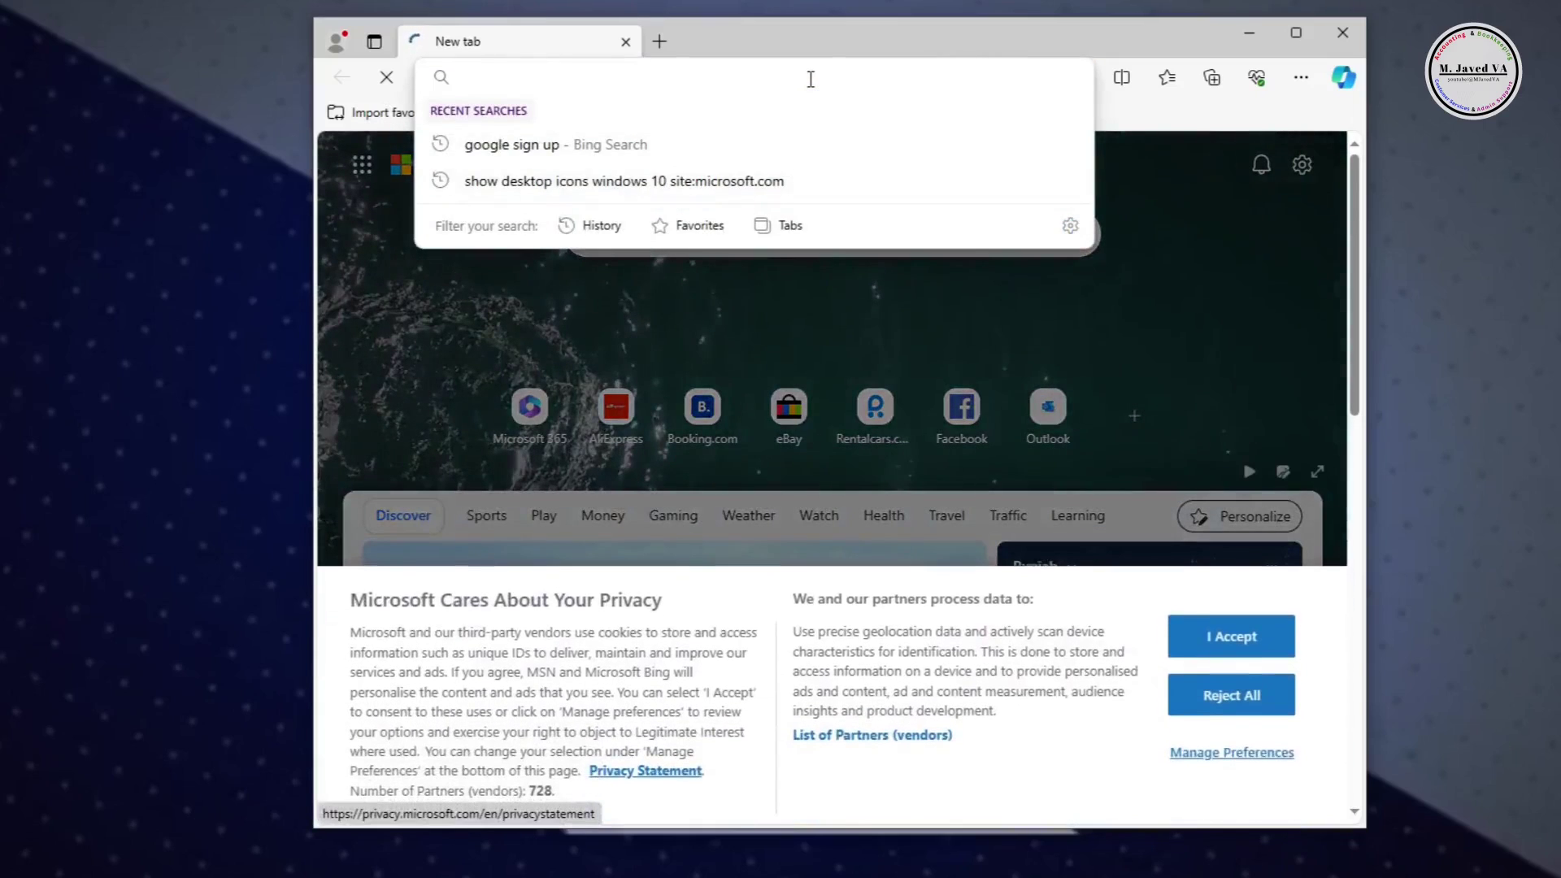
text(google)
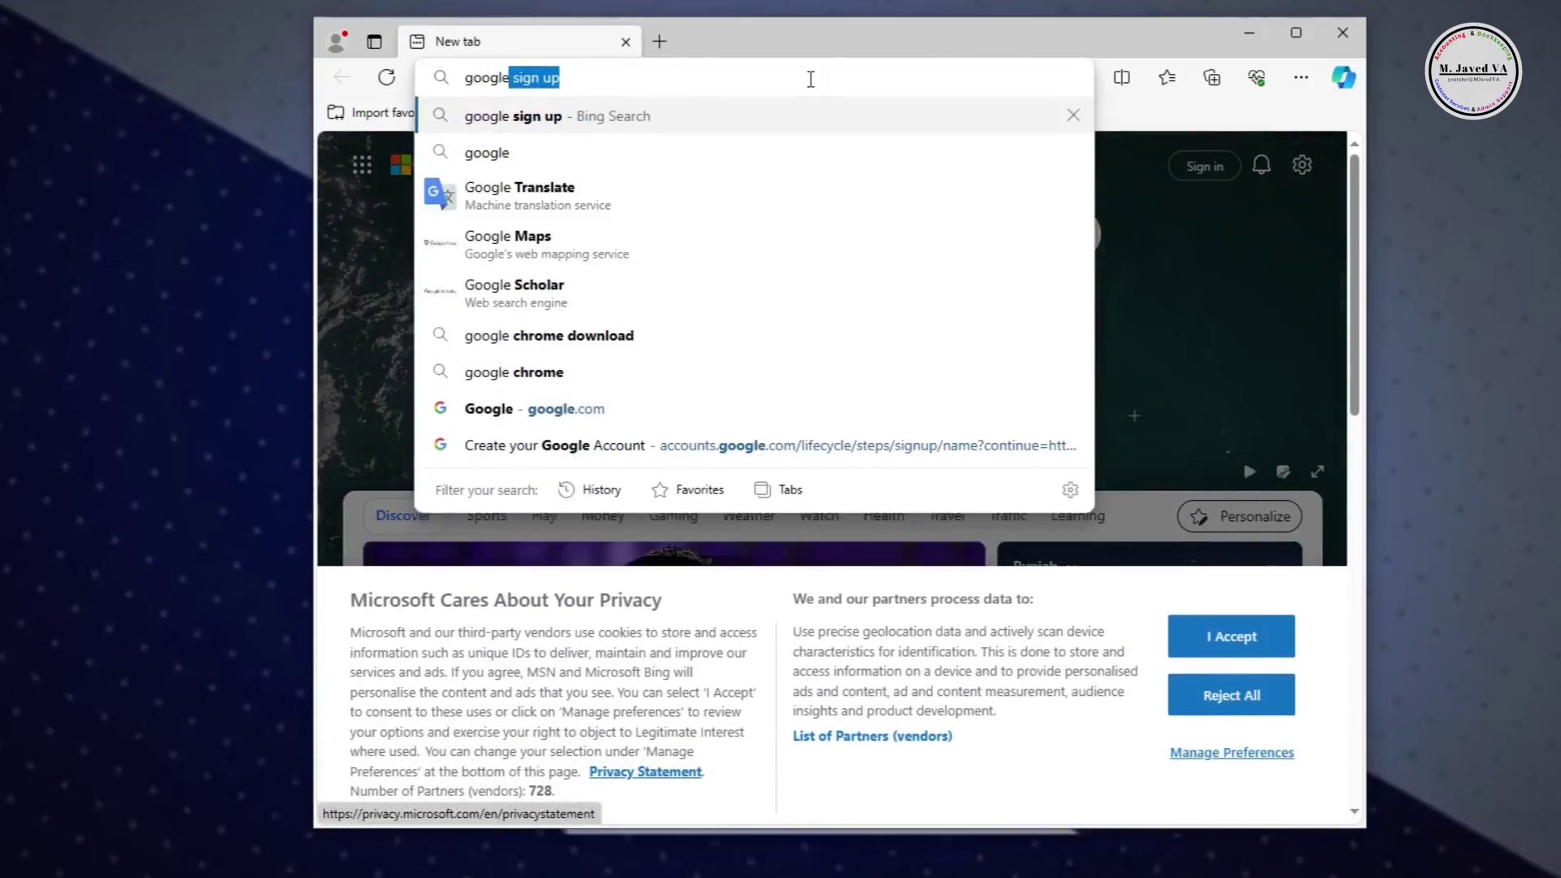
text( sign up)
key(Return)
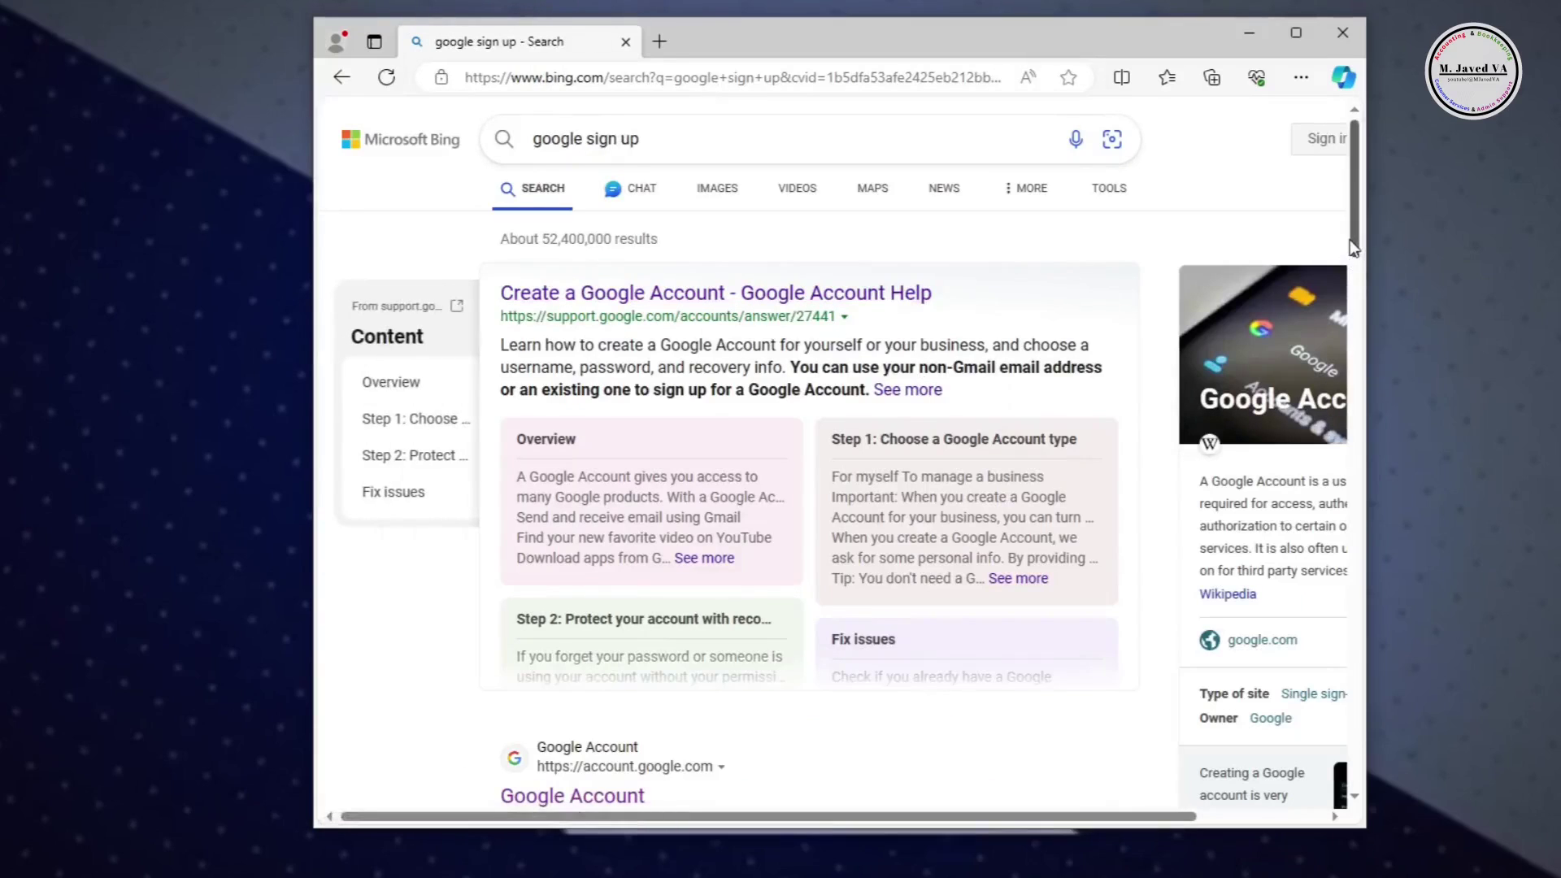
drag(1352, 244, 1357, 325)
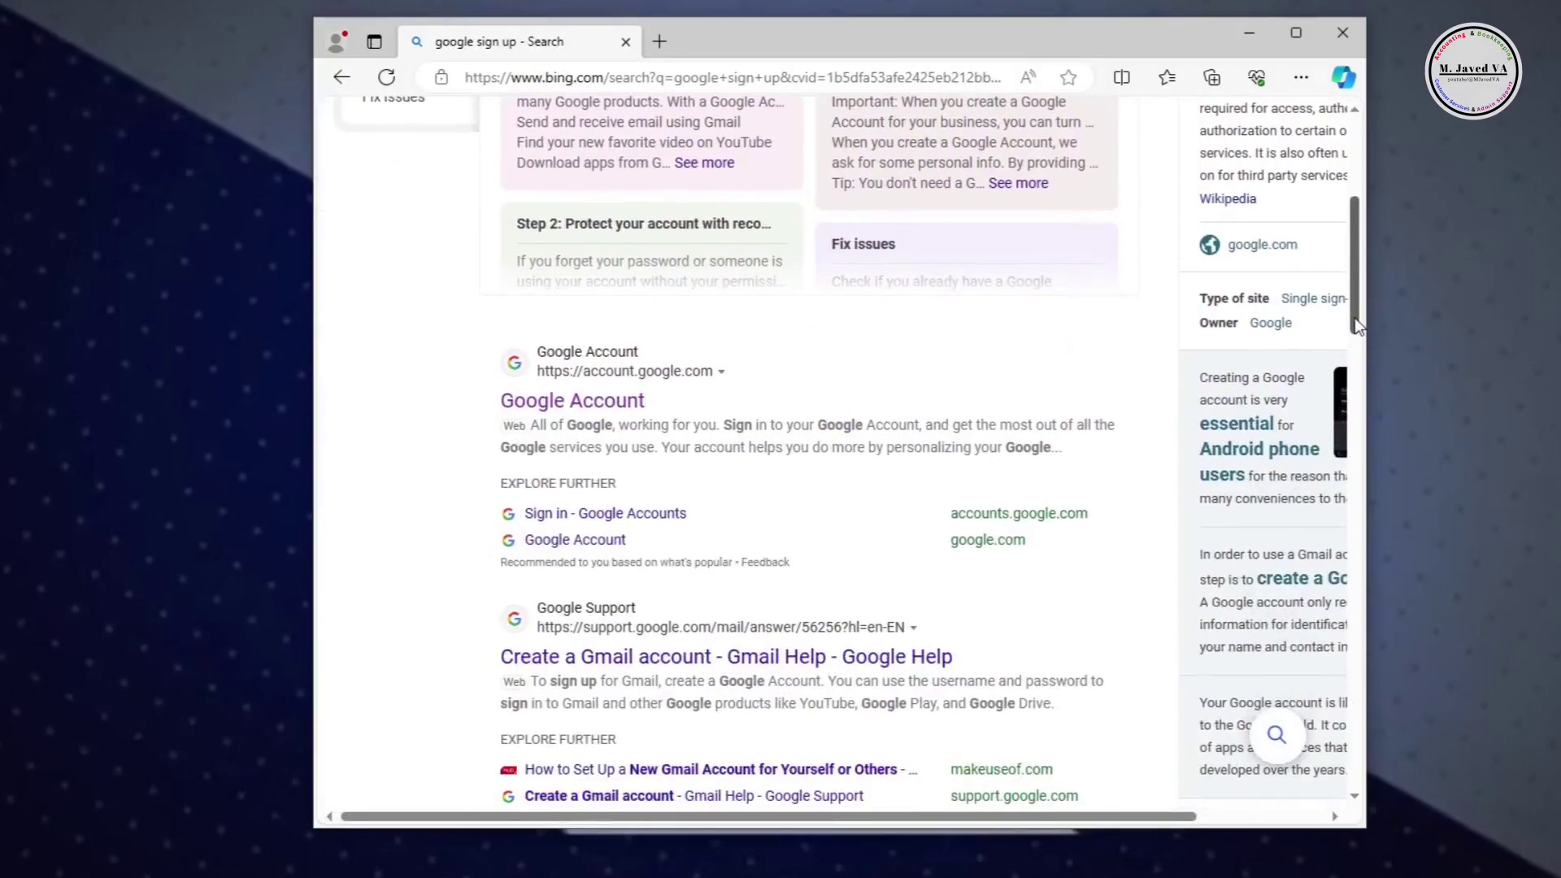
click(596, 405)
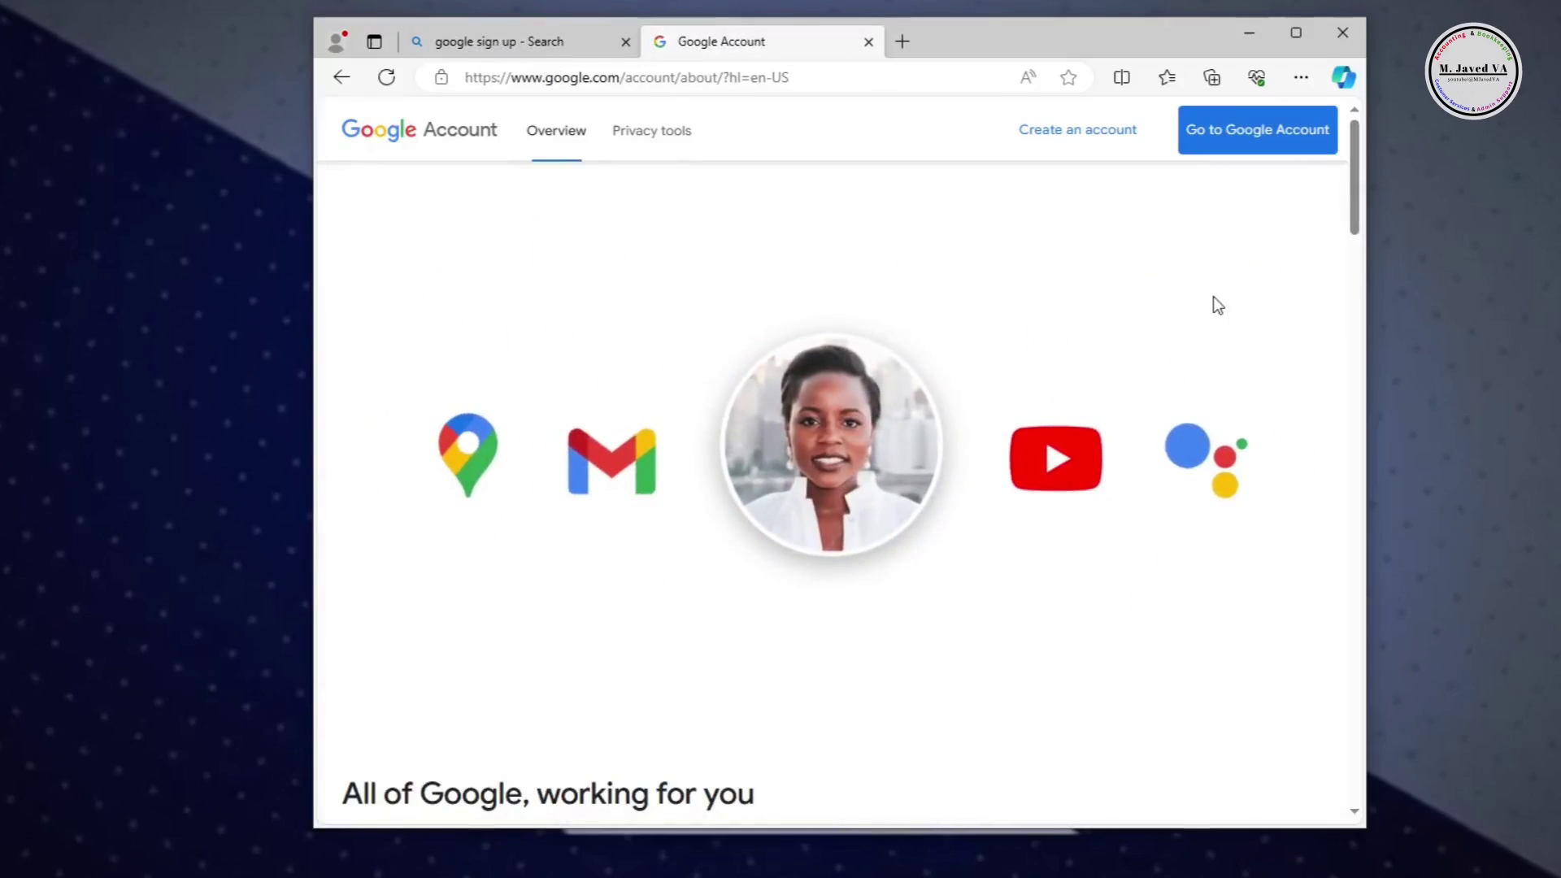
Enter first and last name, then set birth month September, birthday and gender Male
click(1094, 142)
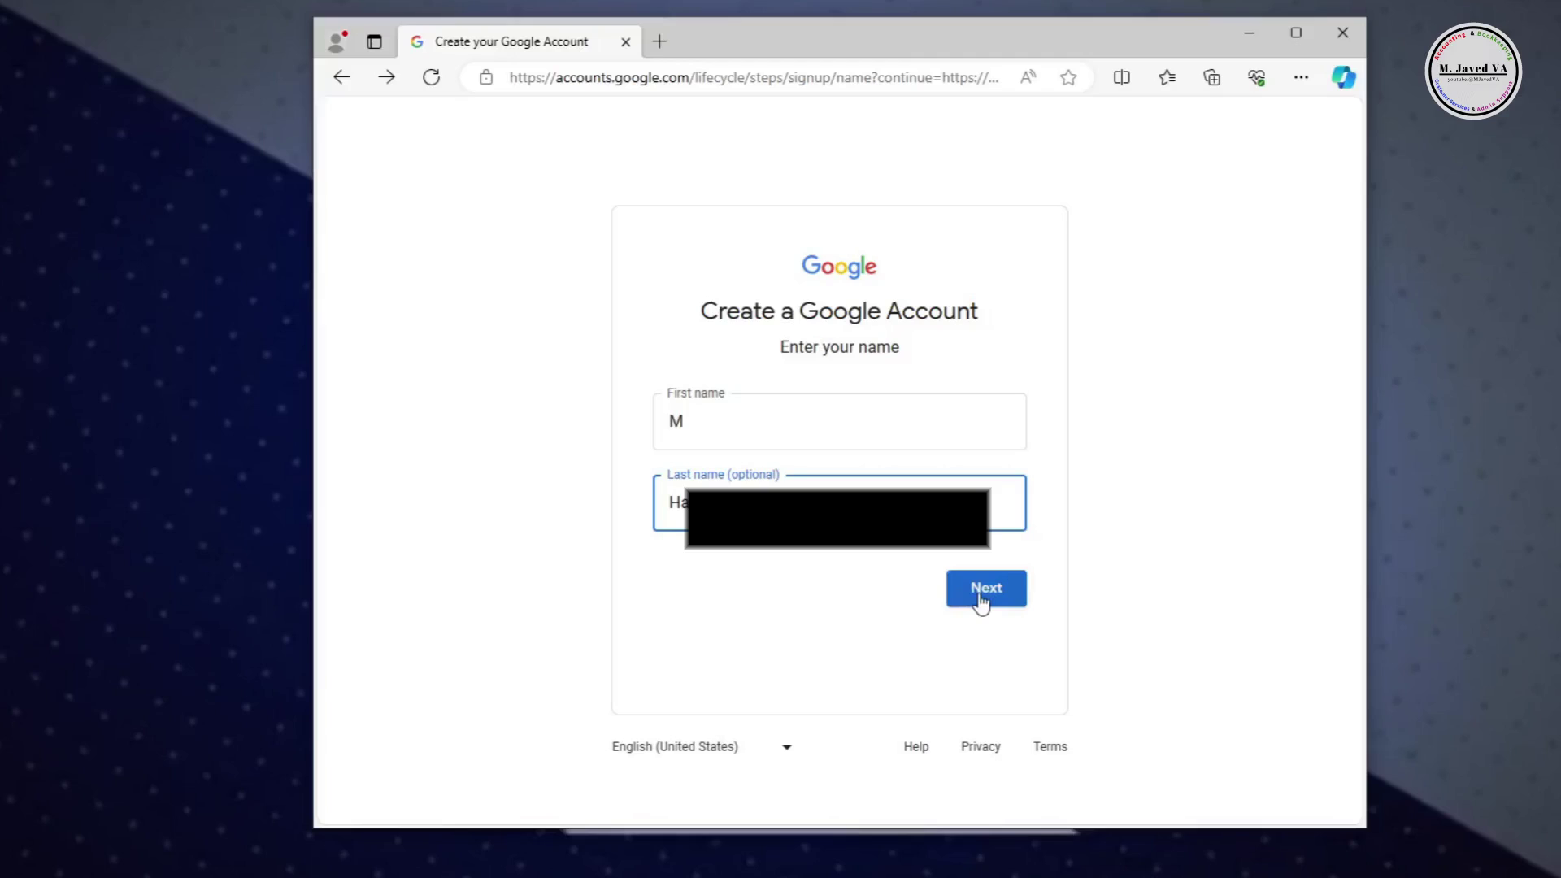
click(981, 602)
click(746, 421)
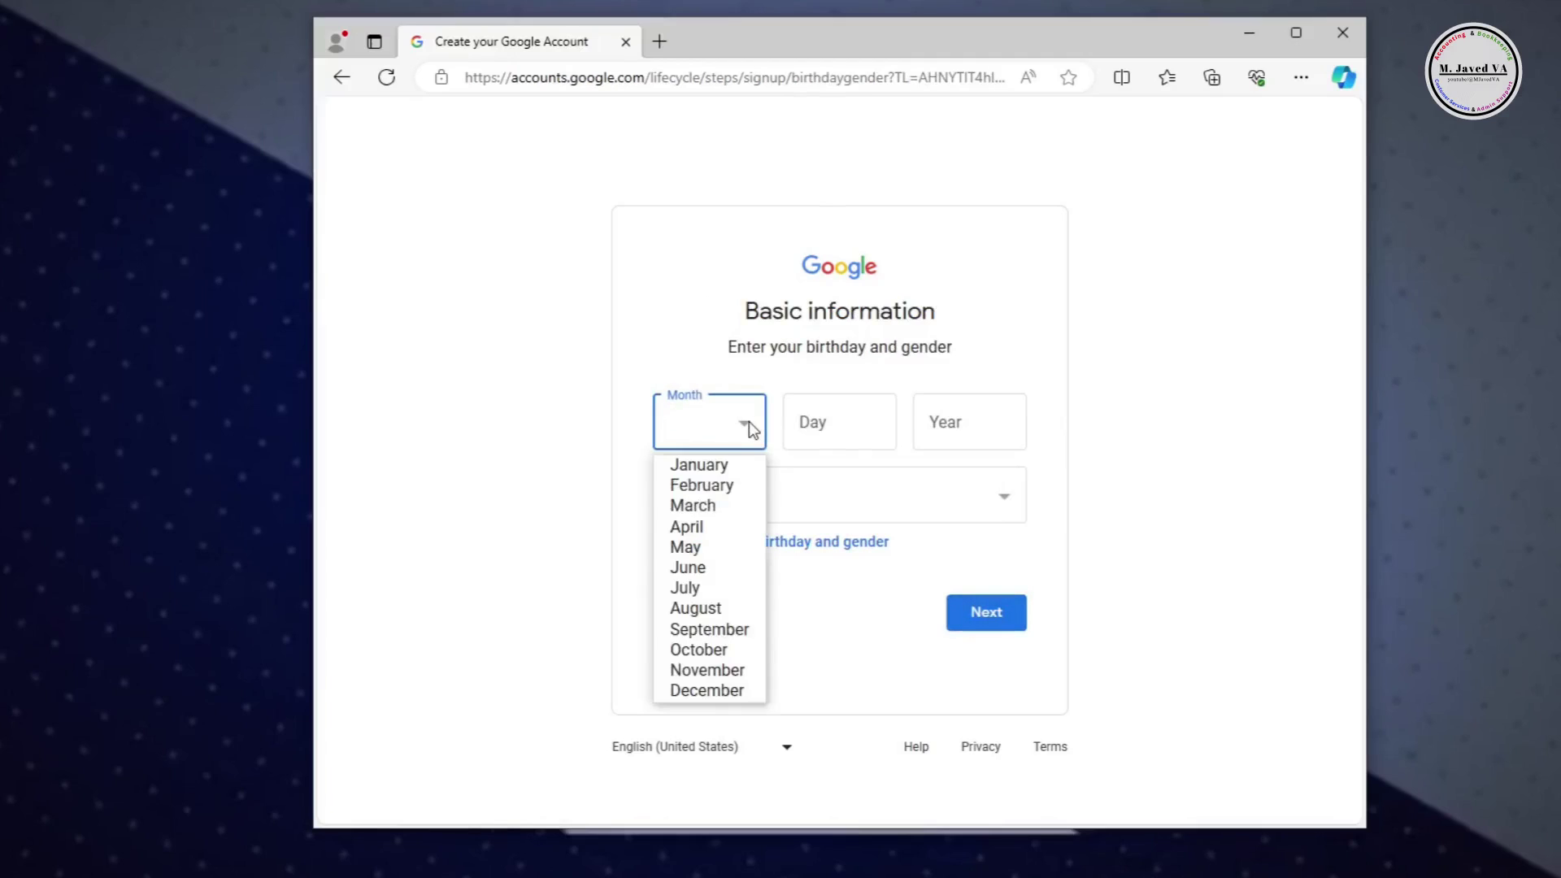
click(700, 630)
key(Tab)
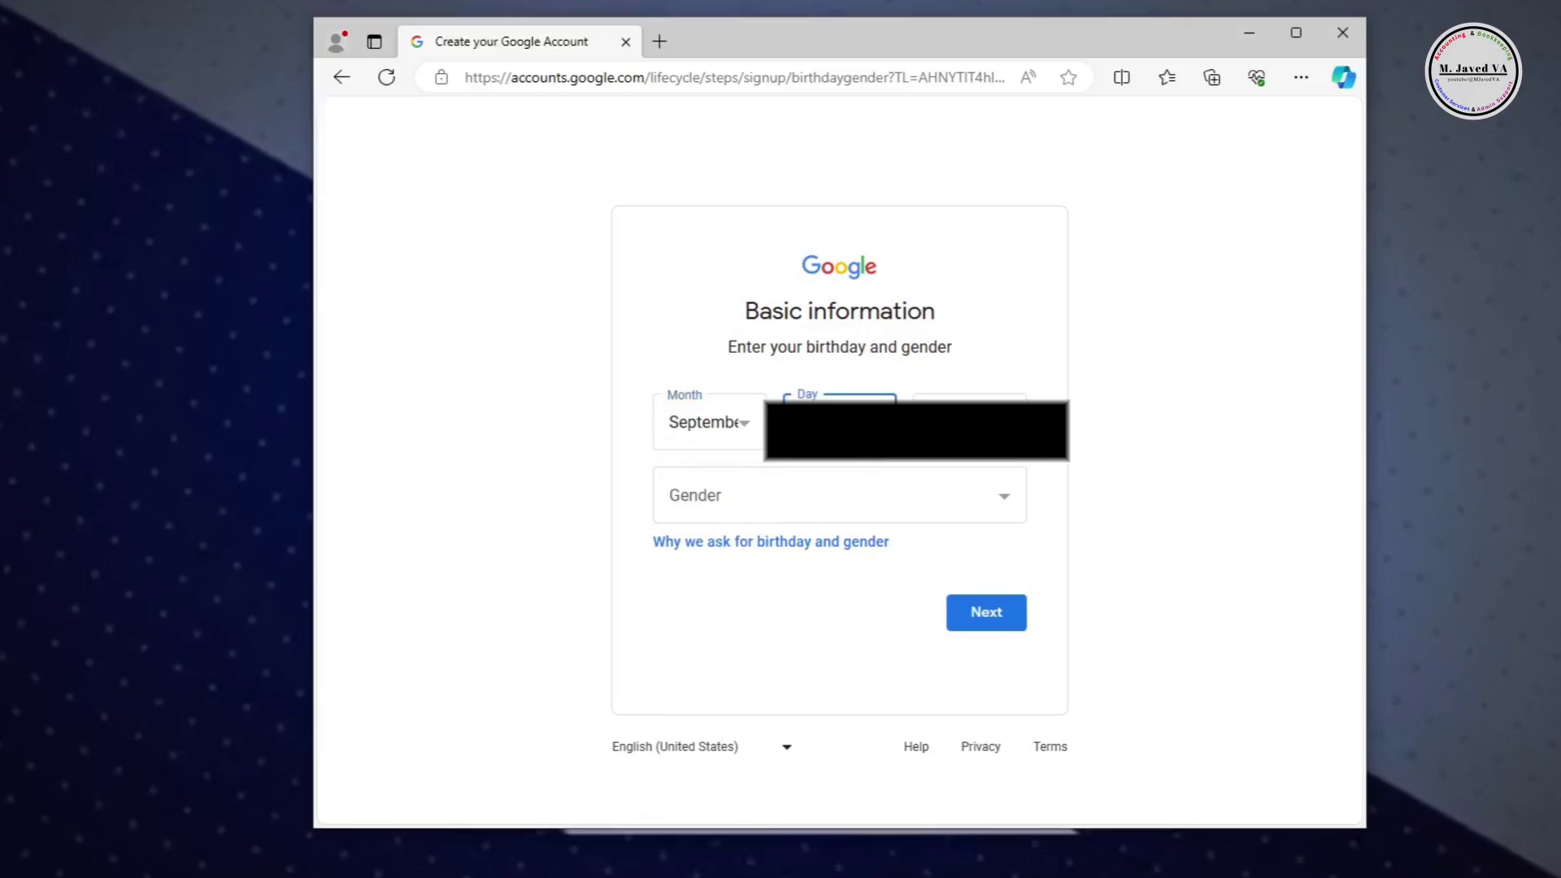
key(Tab)
click(843, 512)
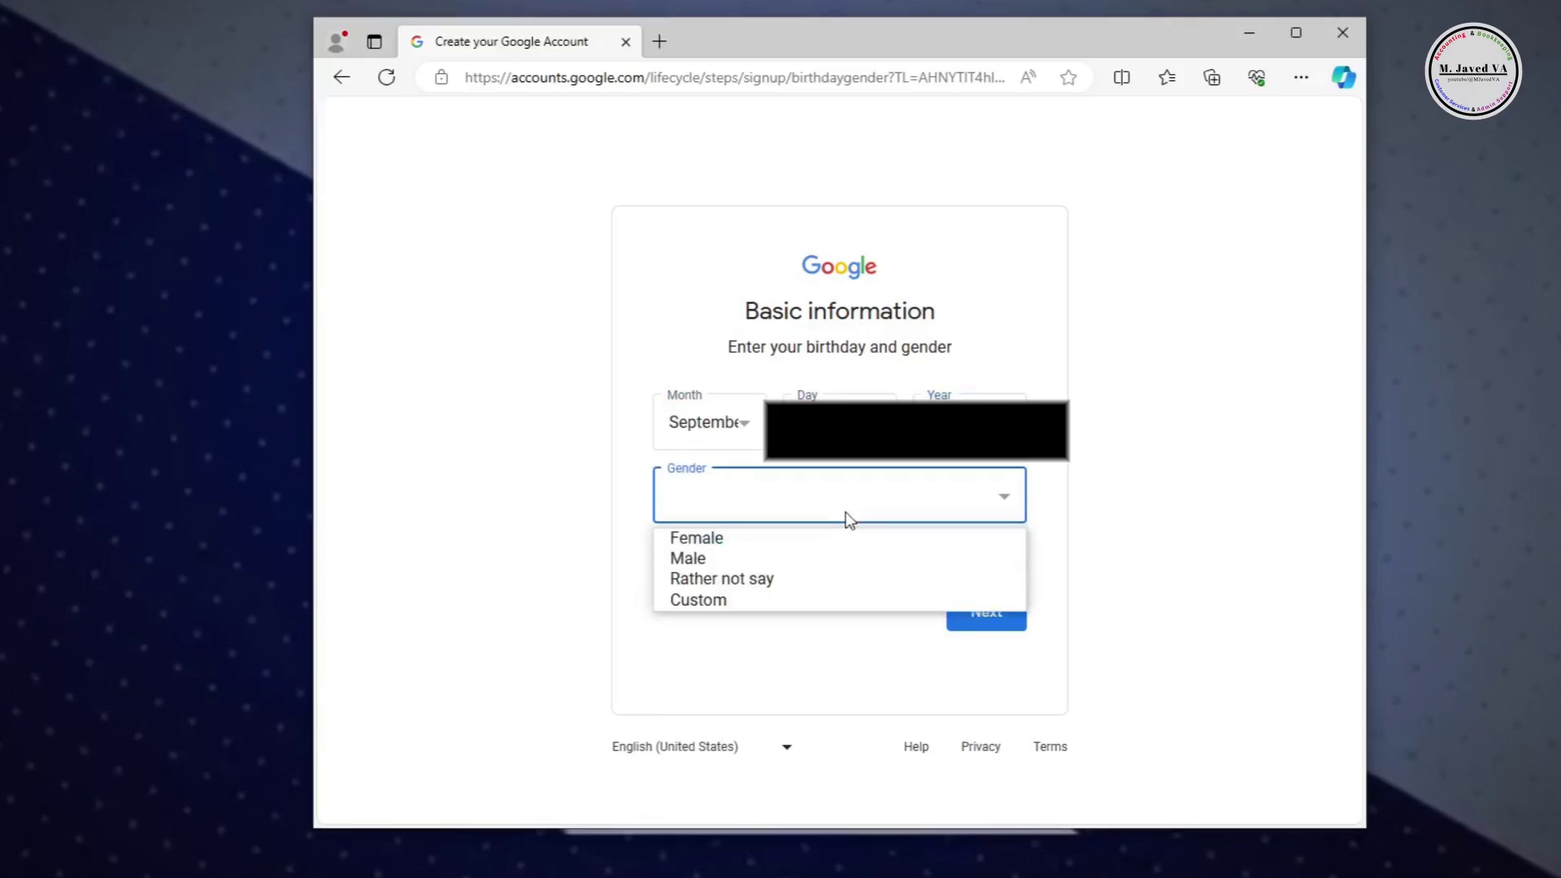
click(786, 552)
click(808, 622)
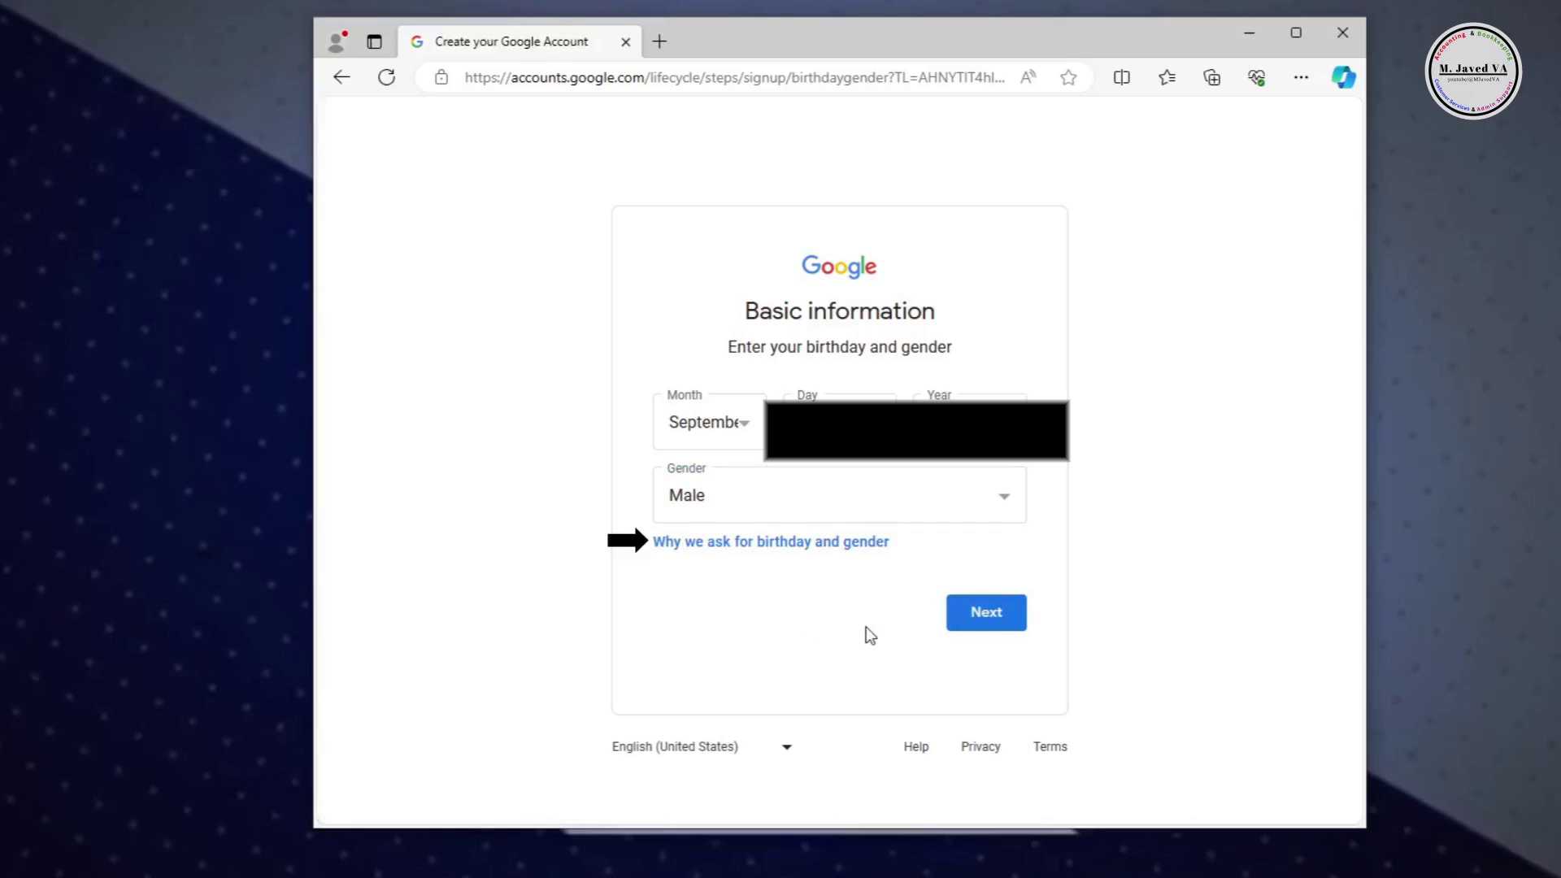
Submit the basic info, then enter and submit a custom Gmail address
click(974, 614)
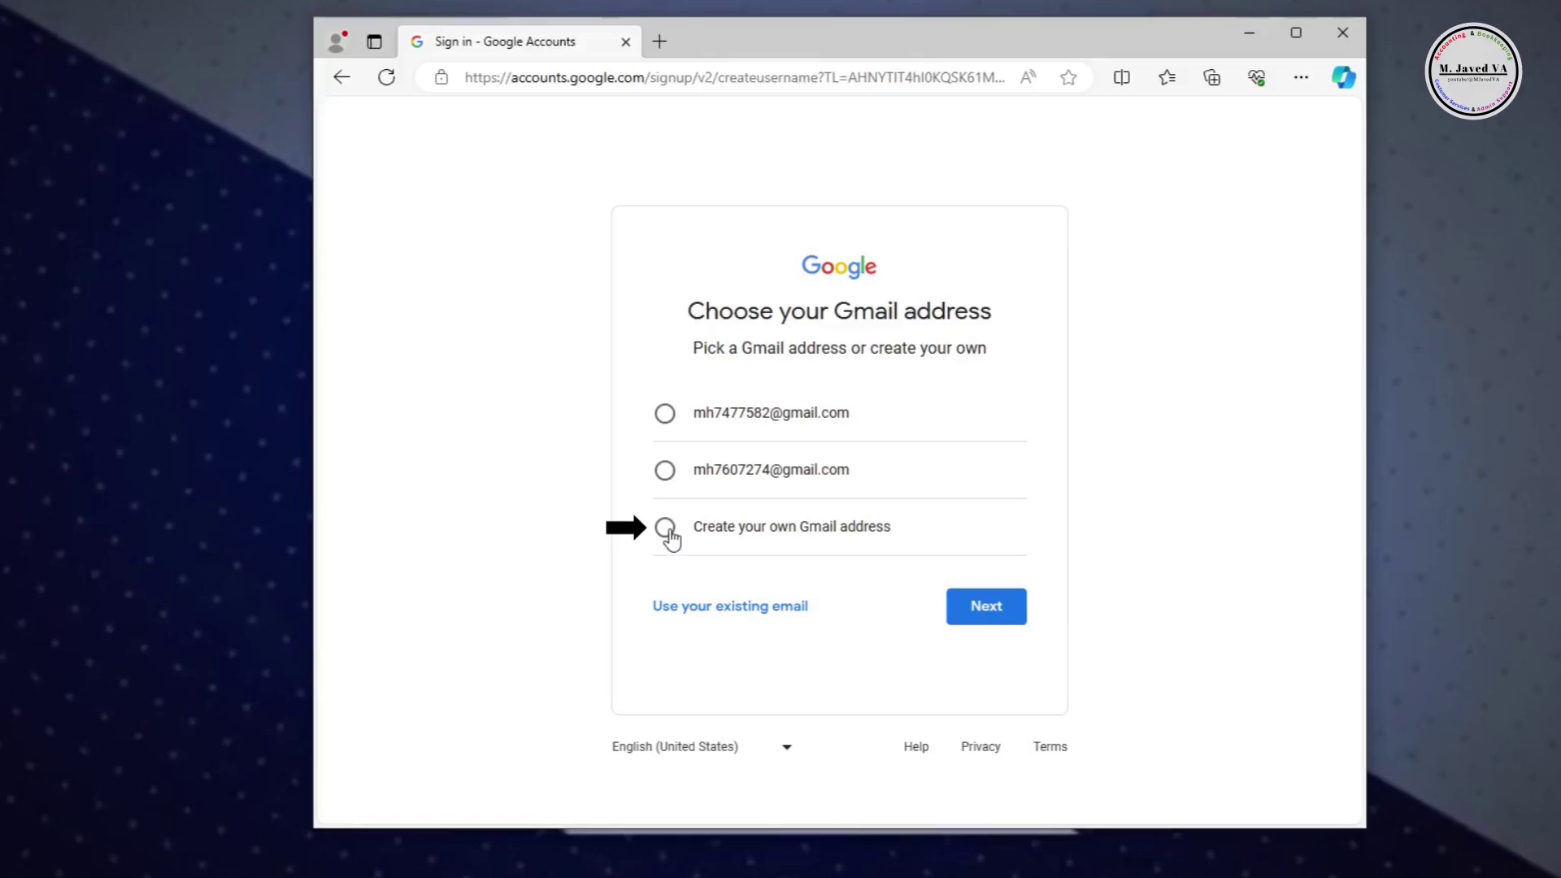
click(666, 529)
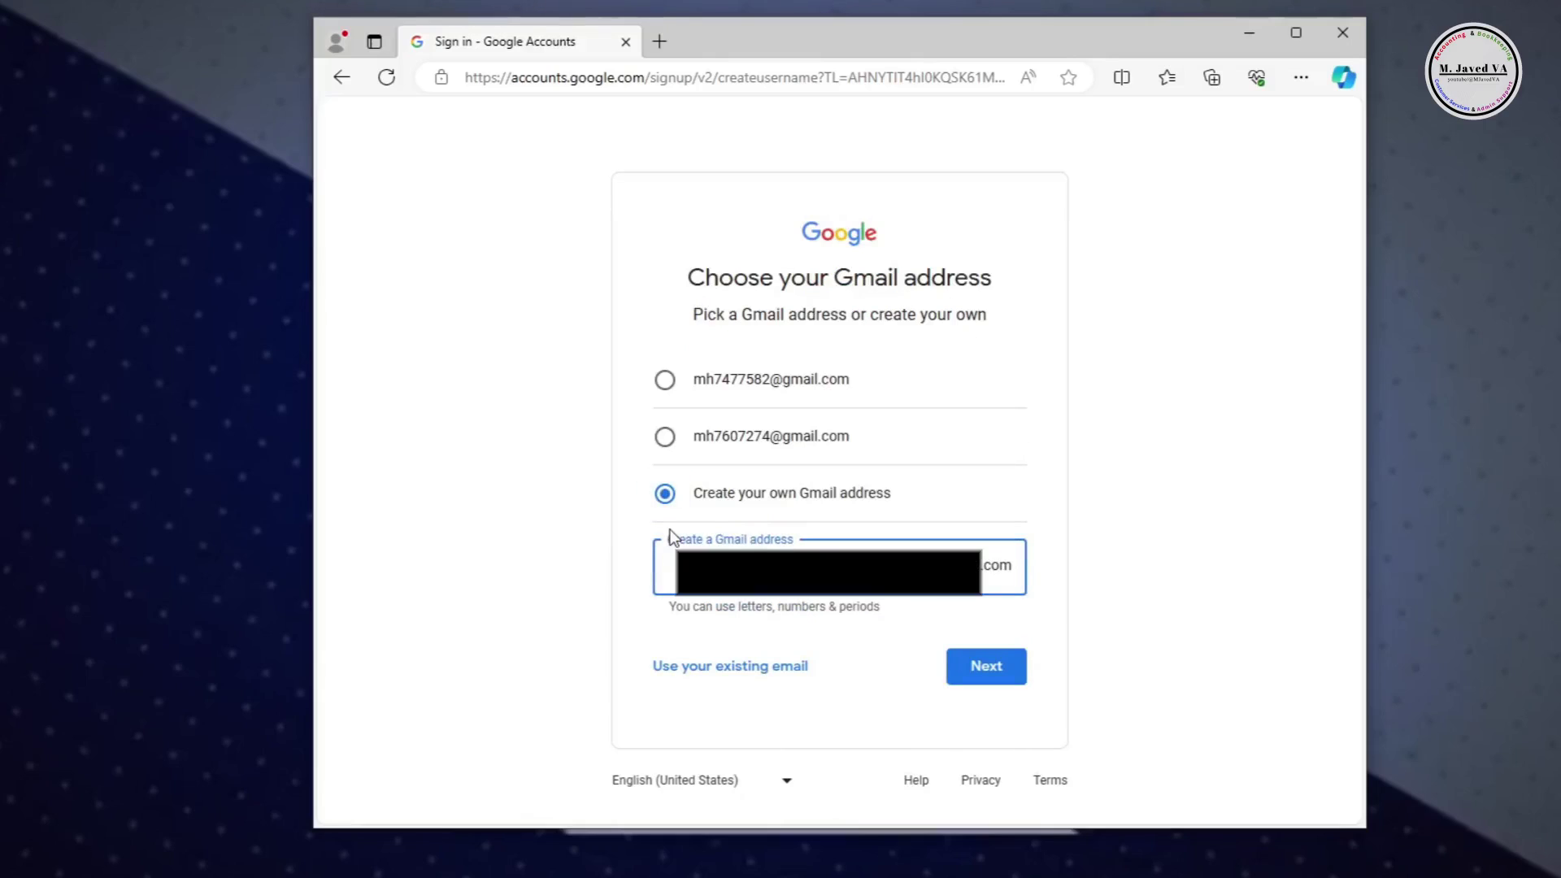
text(m)
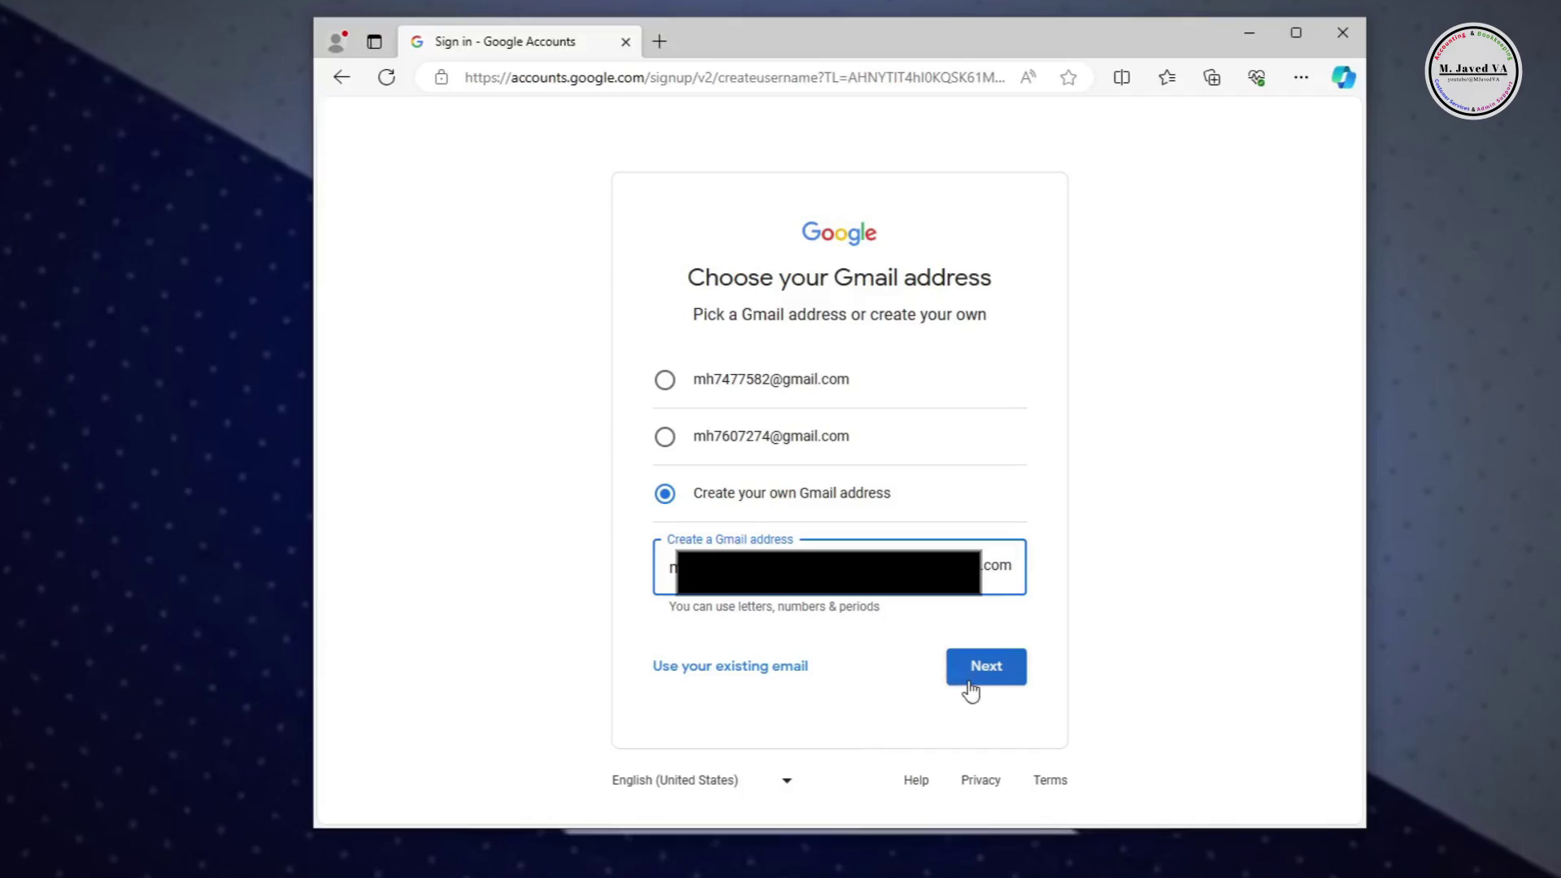
click(972, 688)
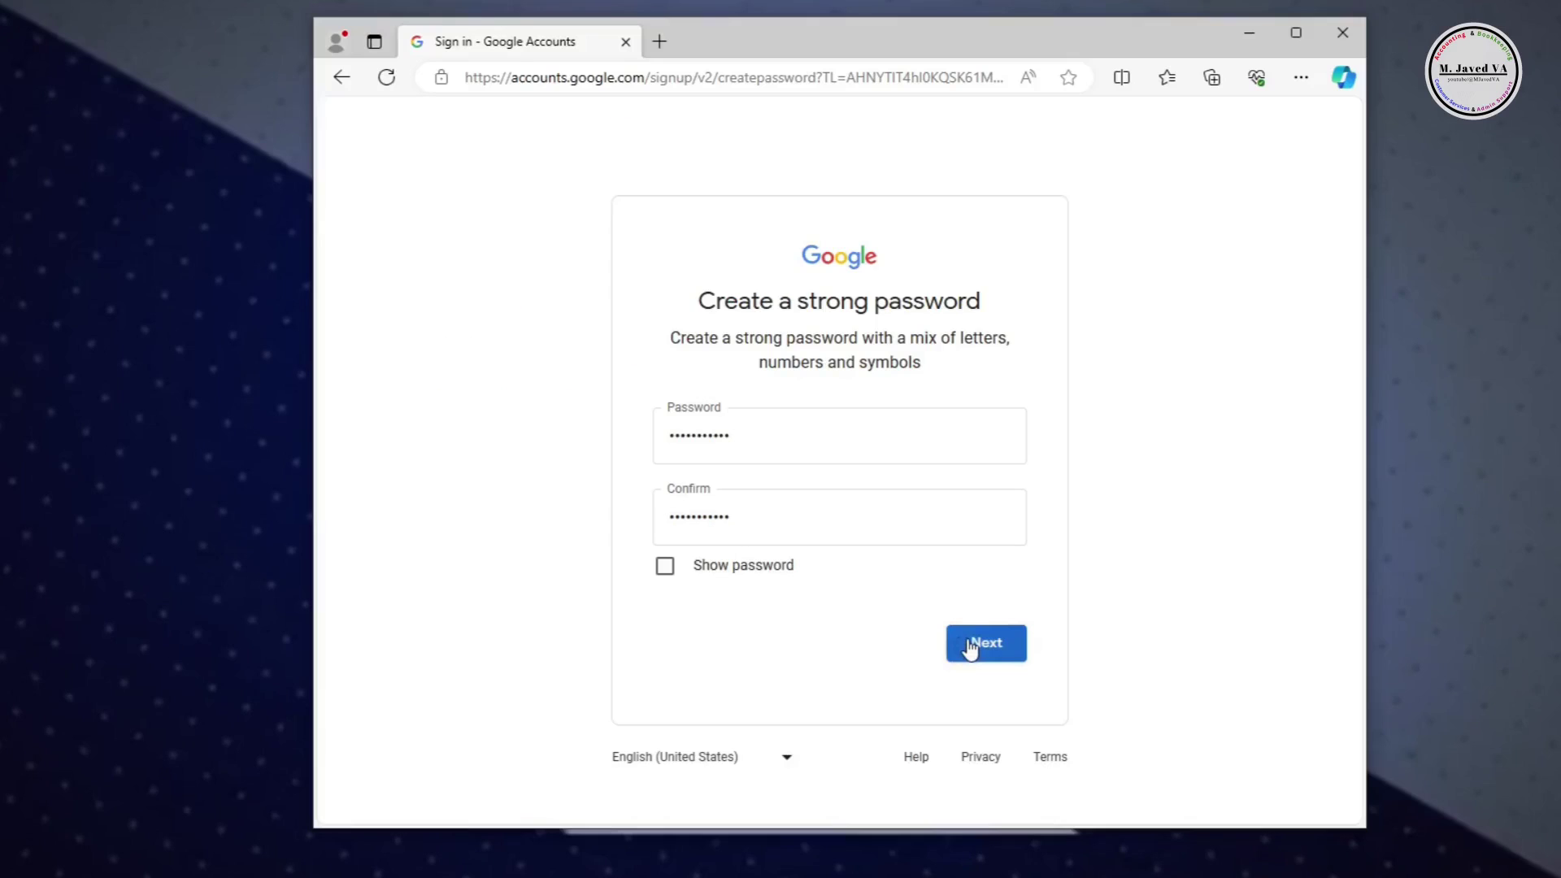
Submit the confirmed strong password to reach the recovery email step
click(970, 646)
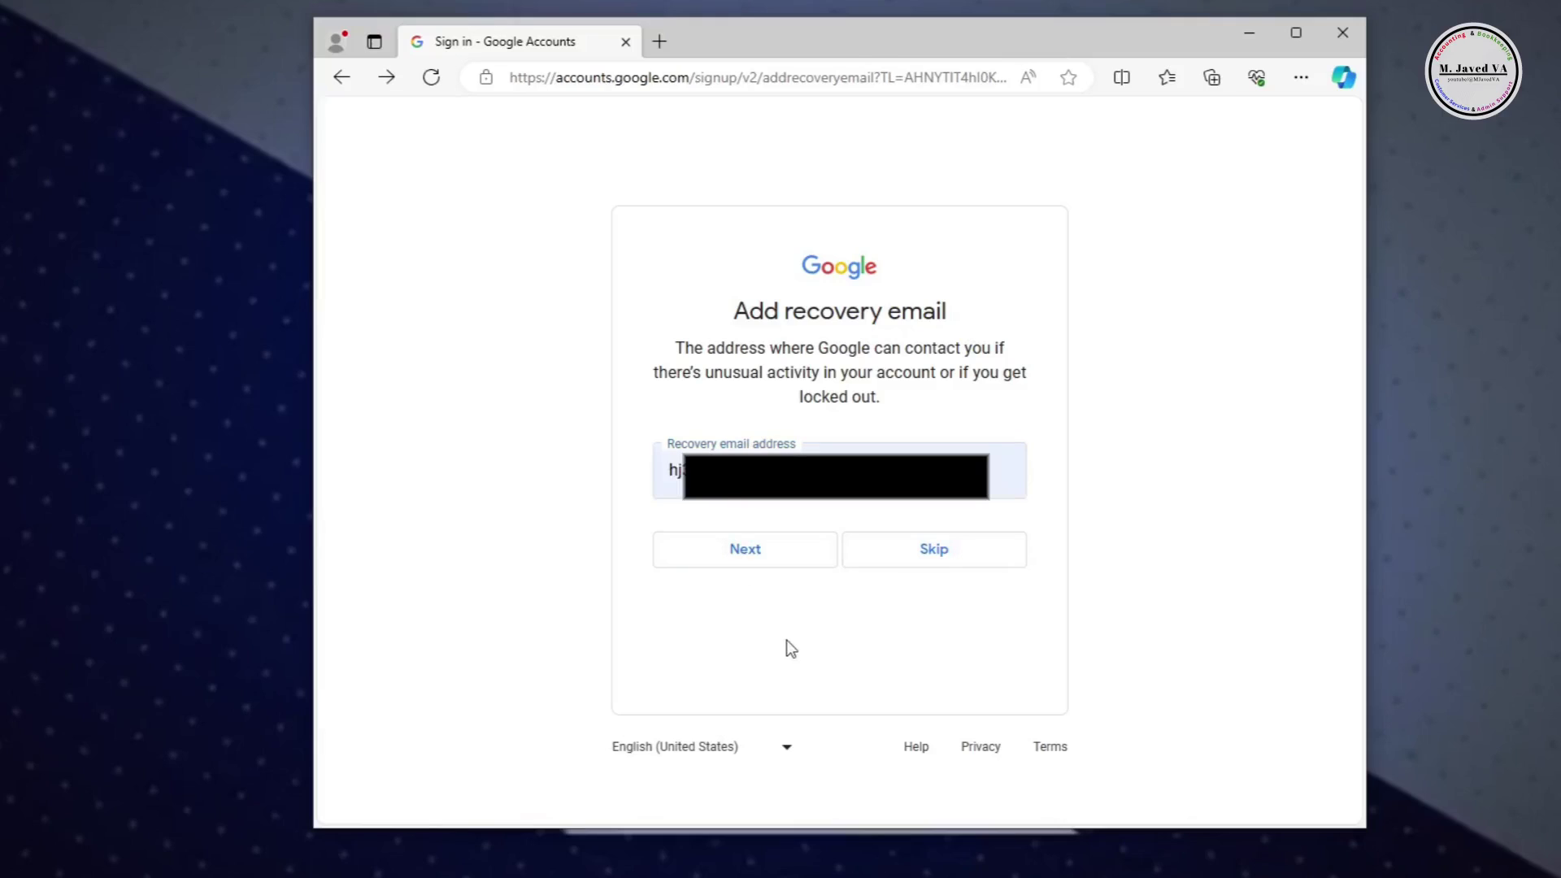
Submit the recovery email, skip the phone number, and confirm the account review
click(764, 561)
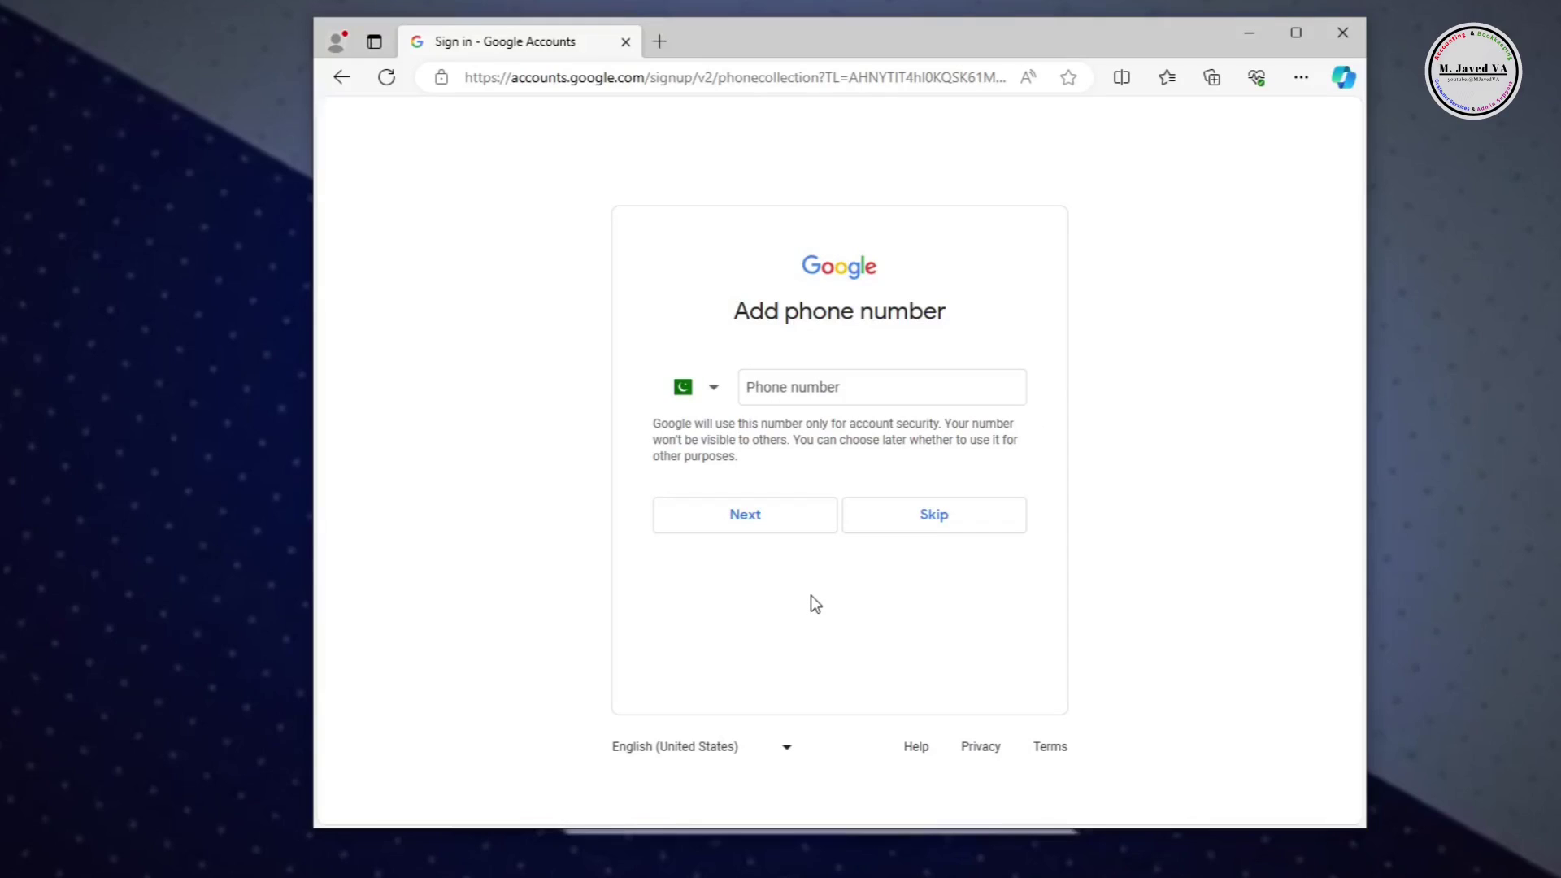
click(924, 530)
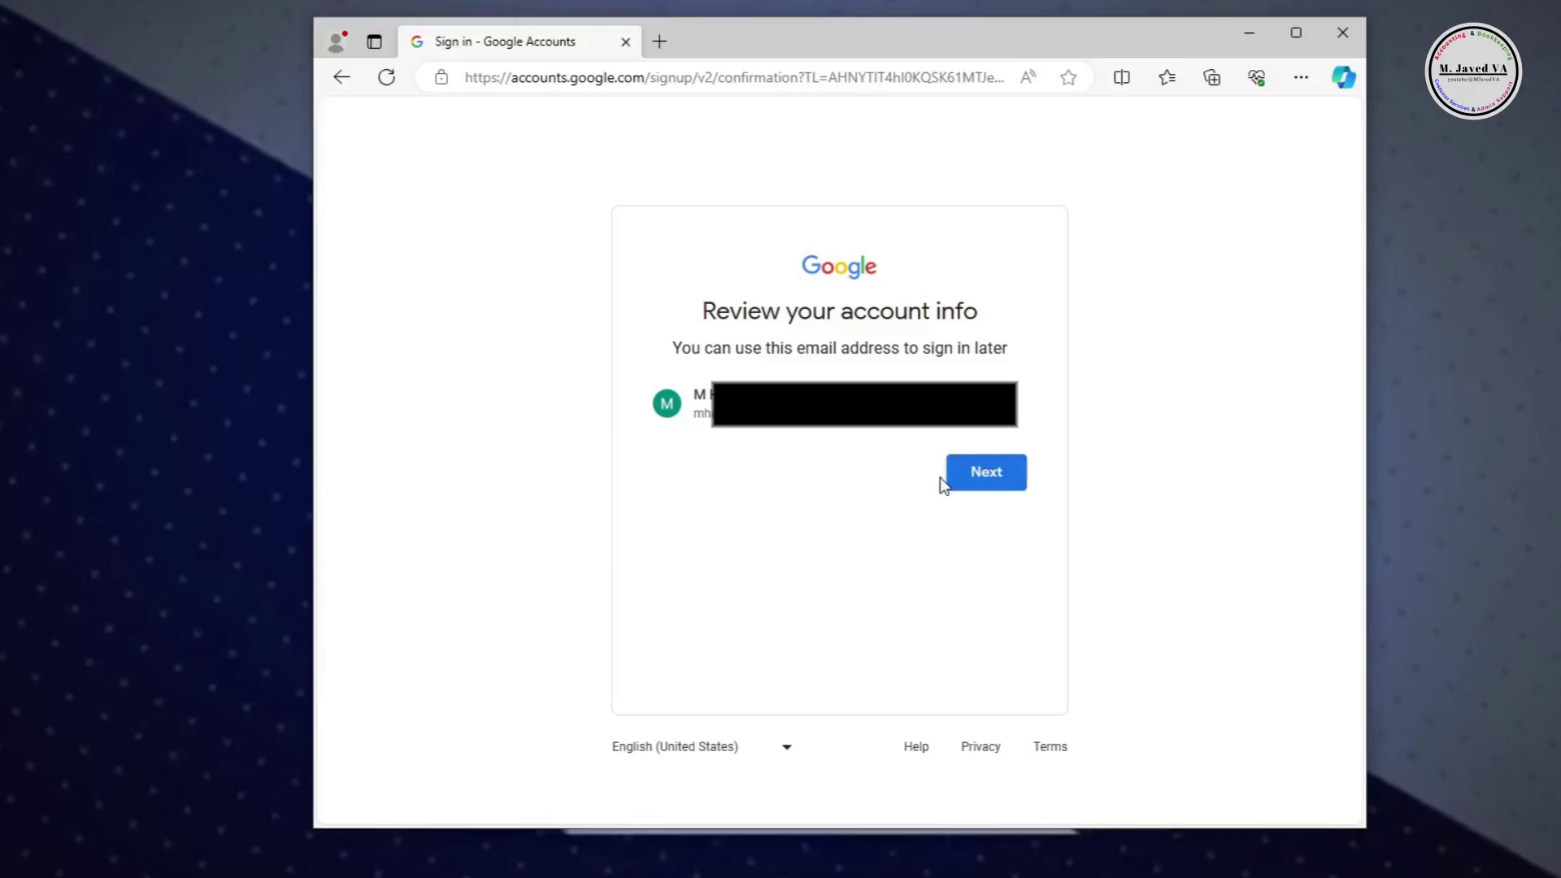
click(989, 472)
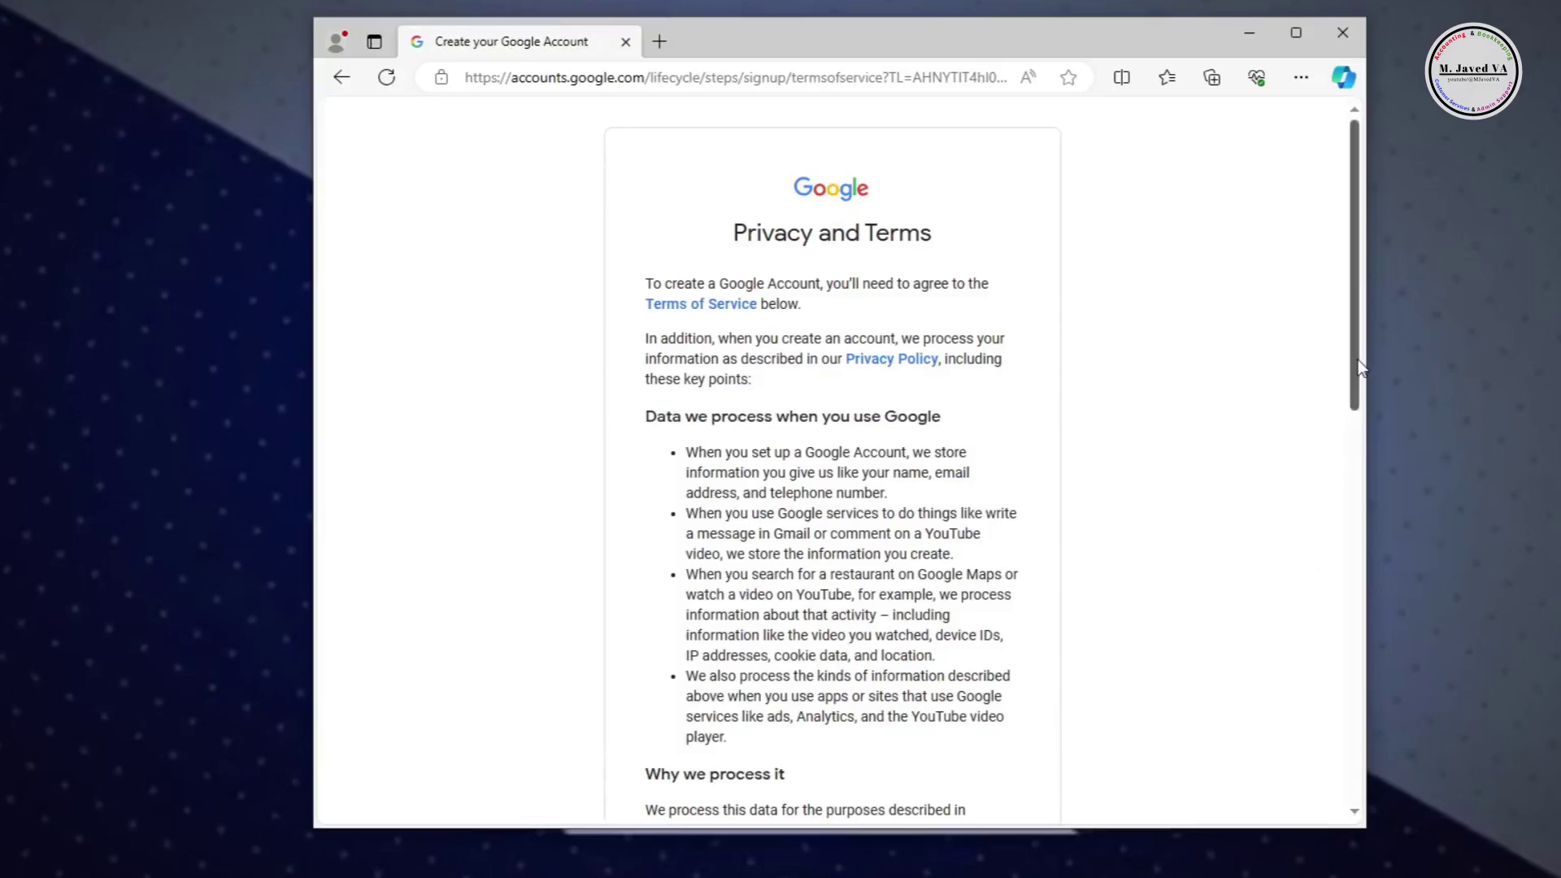
drag(1358, 360, 1376, 764)
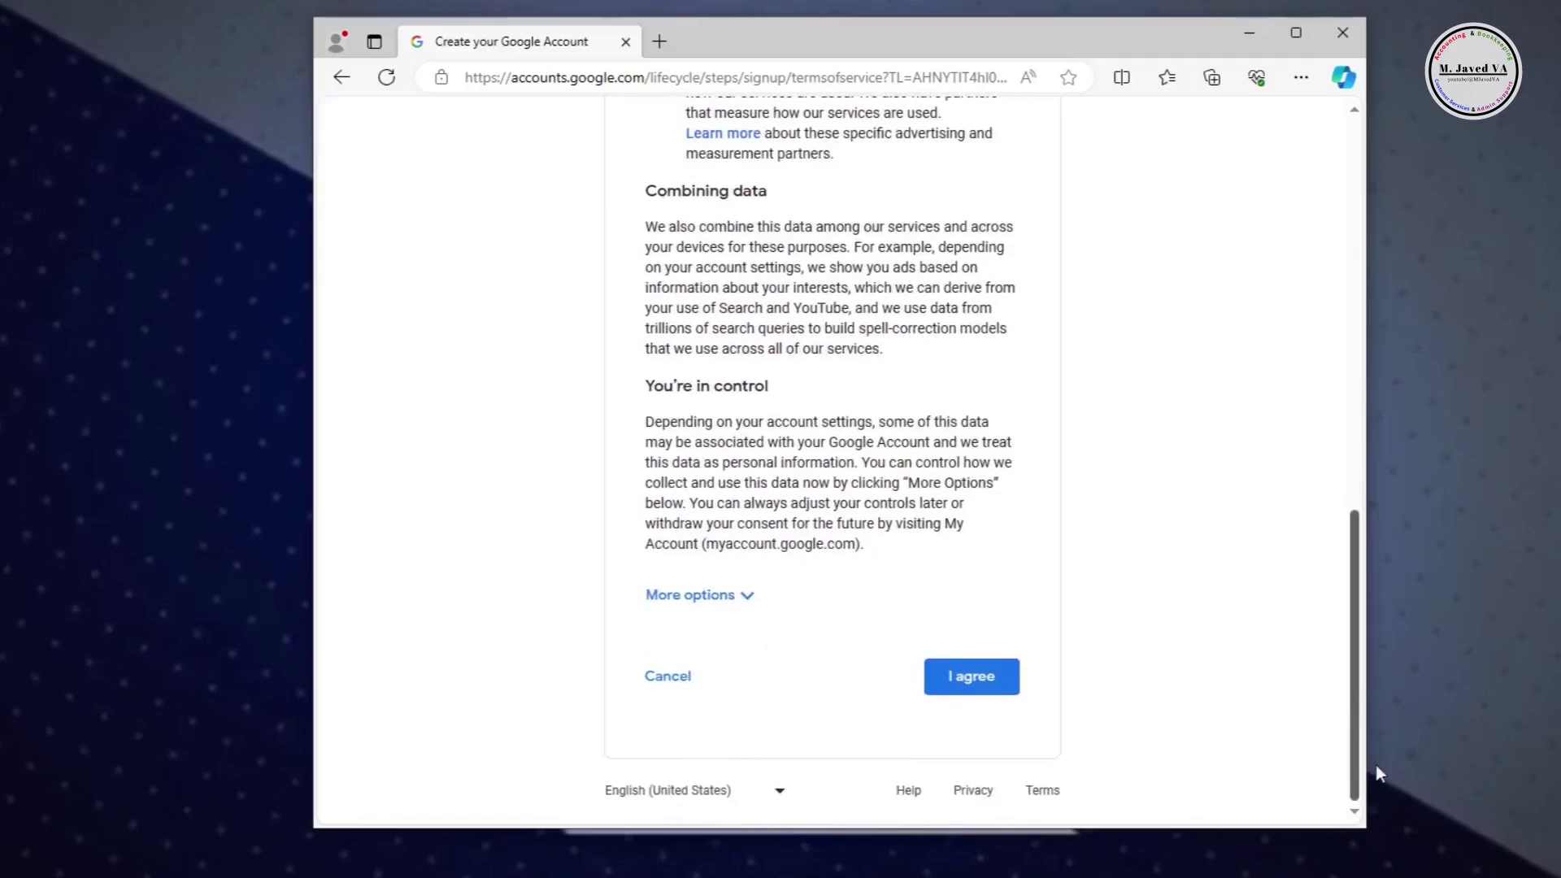
Accept the privacy terms, open Gmail from the apps grid, and dismiss the Chrome popup
click(974, 677)
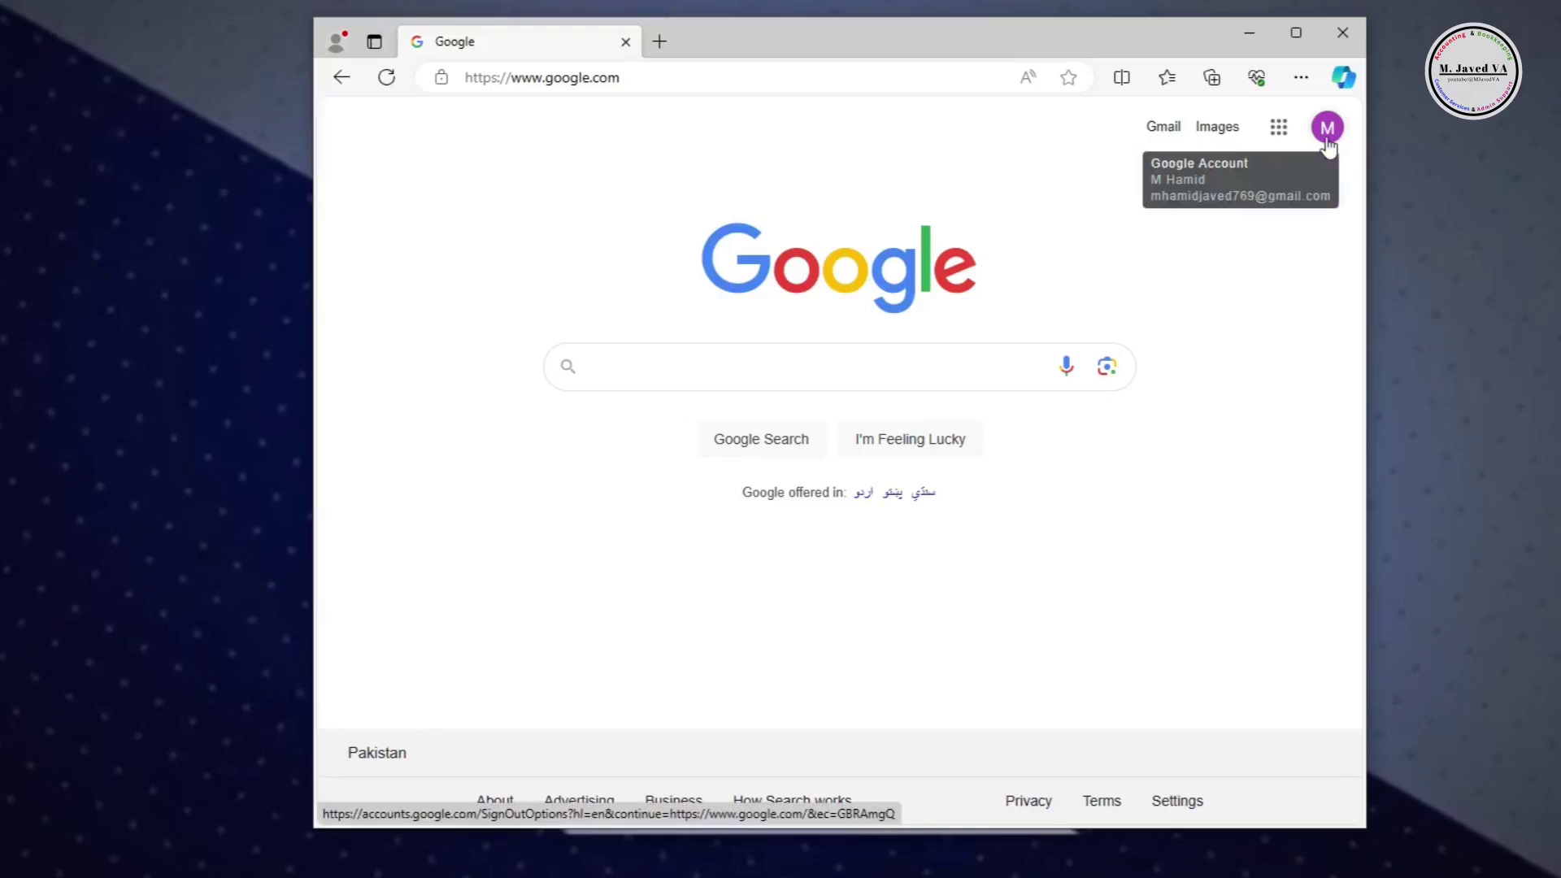
click(1279, 127)
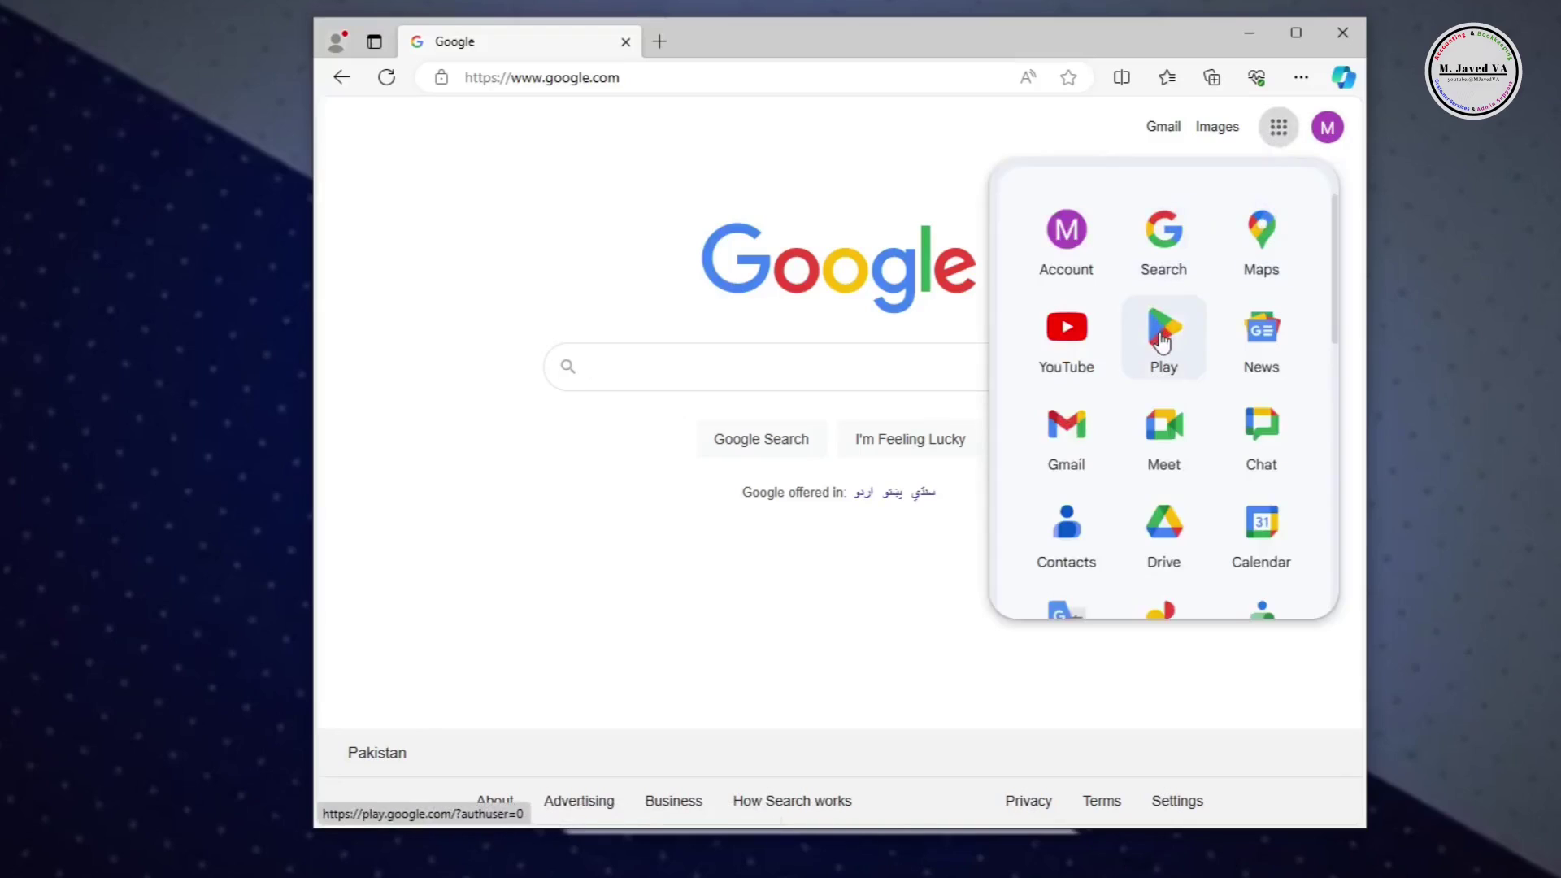
click(1062, 435)
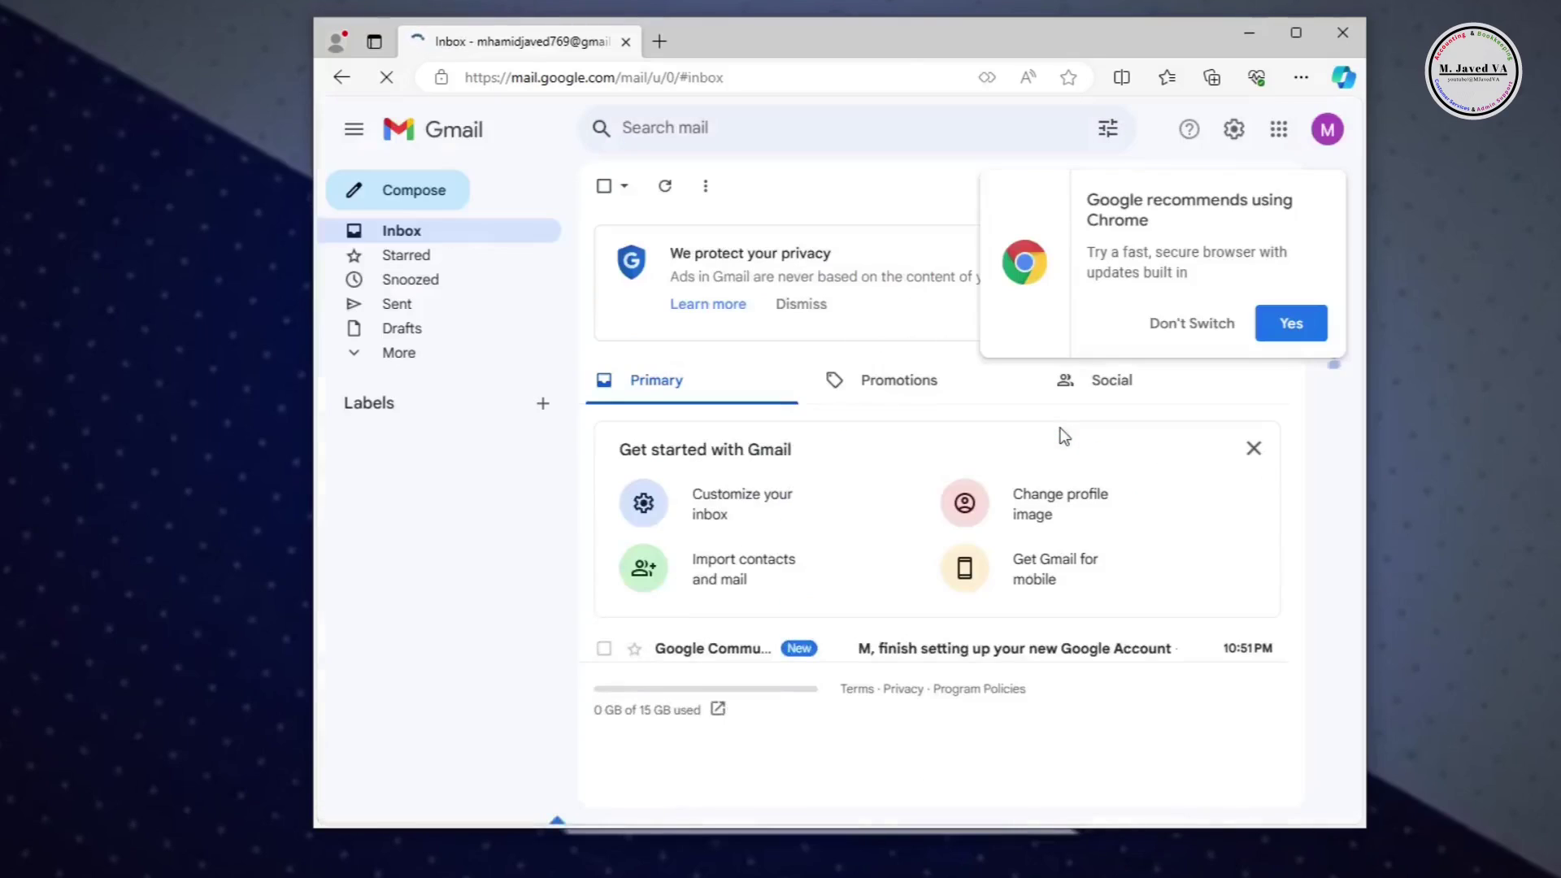
click(1192, 324)
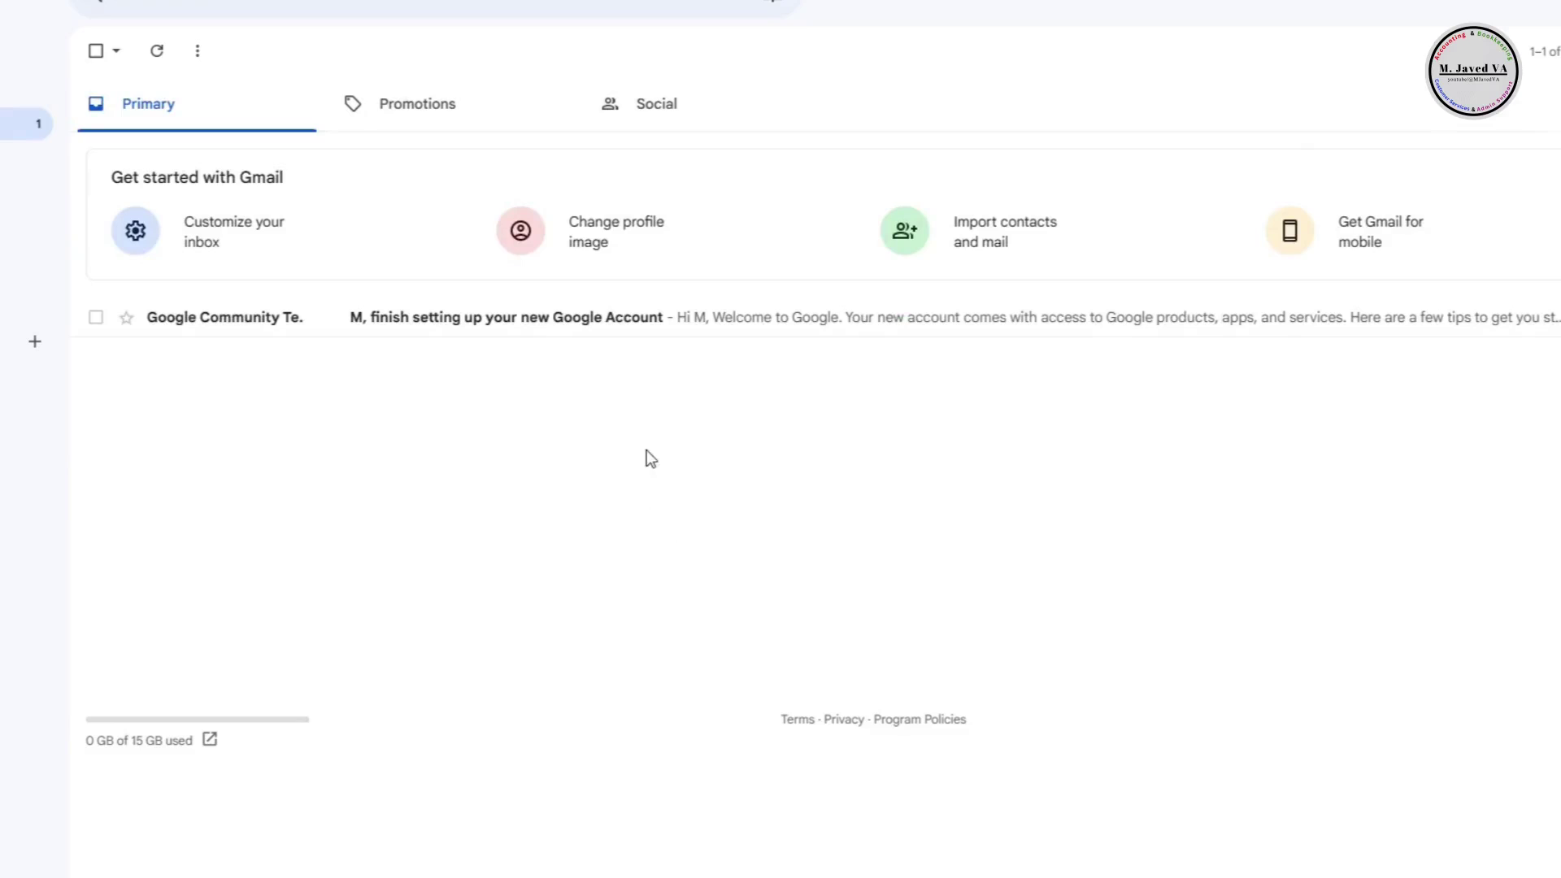
Read through the welcome email, then minimise Edge to the desktop
click(649, 324)
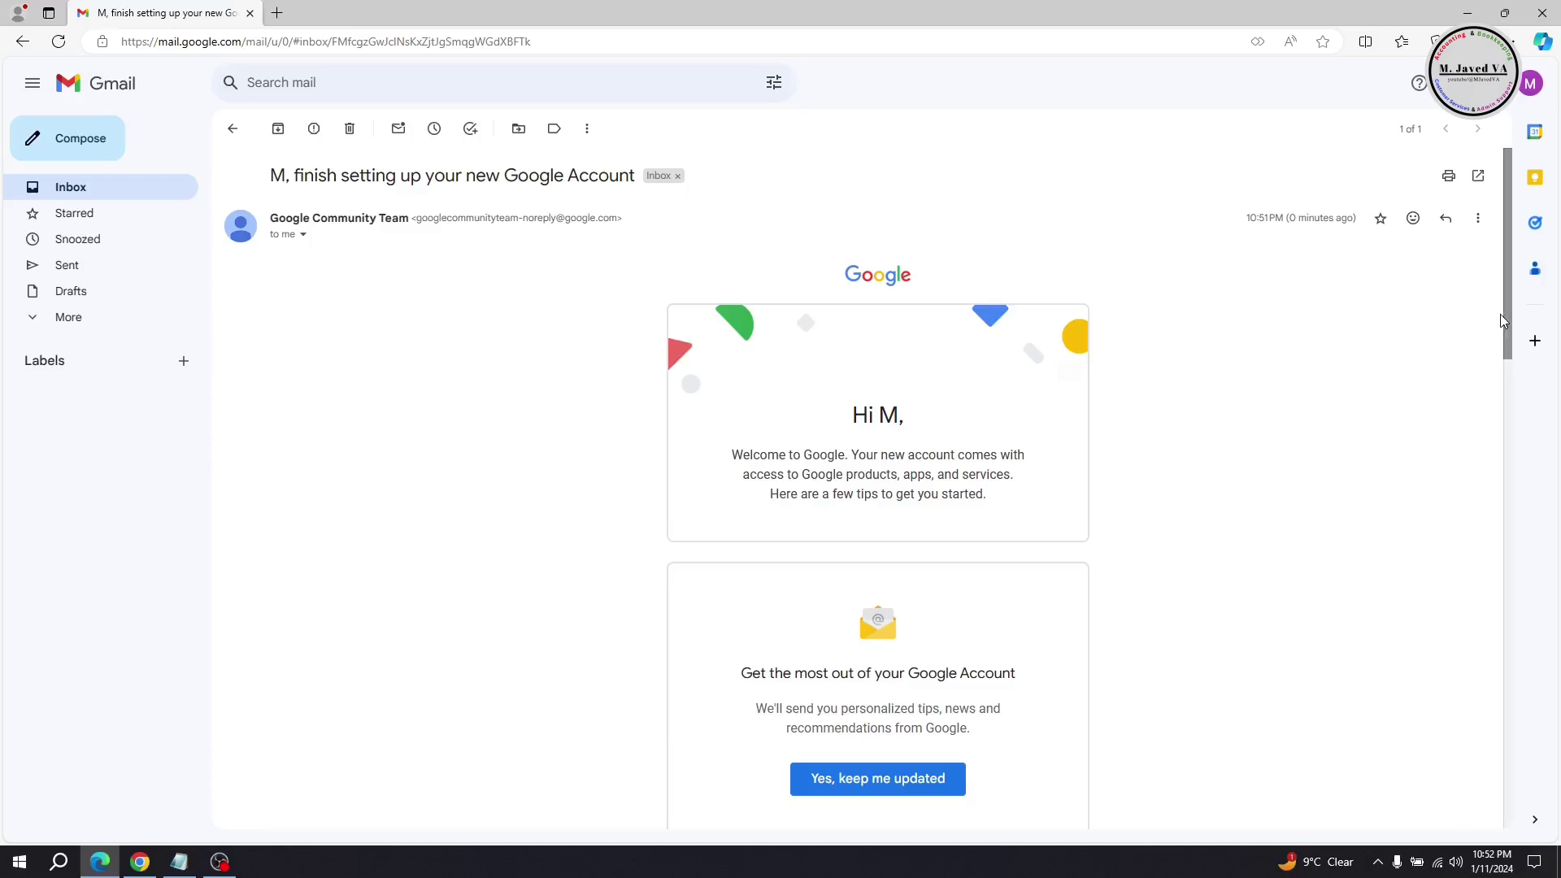
mouse_move(1505, 318)
mouse_down()
mouse_move(1517, 627)
mouse_move(1510, 553)
mouse_up()
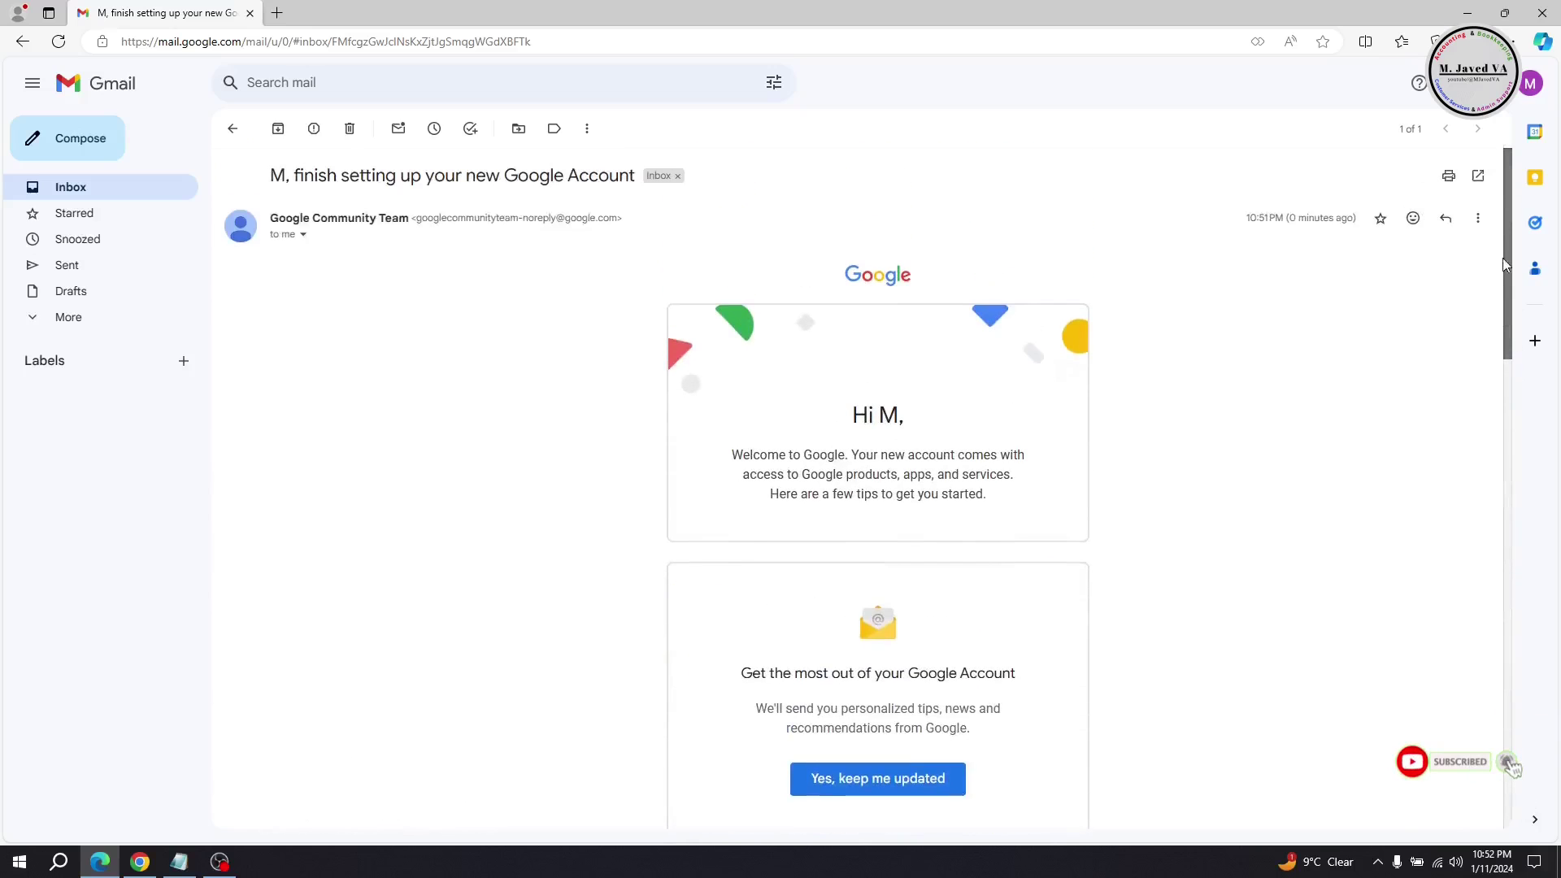
drag(1510, 553, 1500, 241)
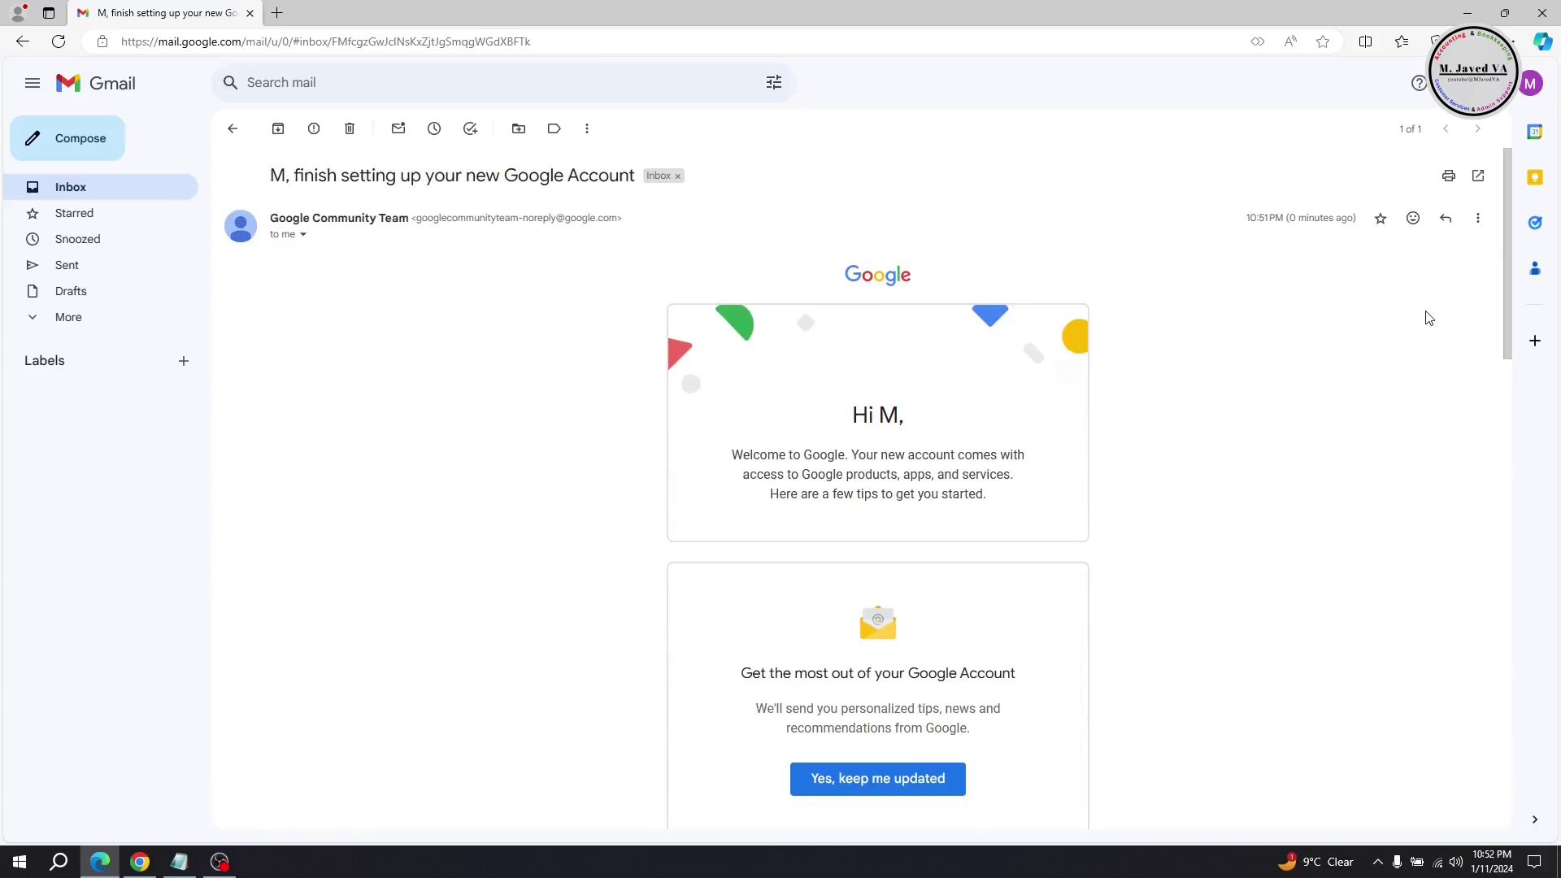
click(1468, 13)
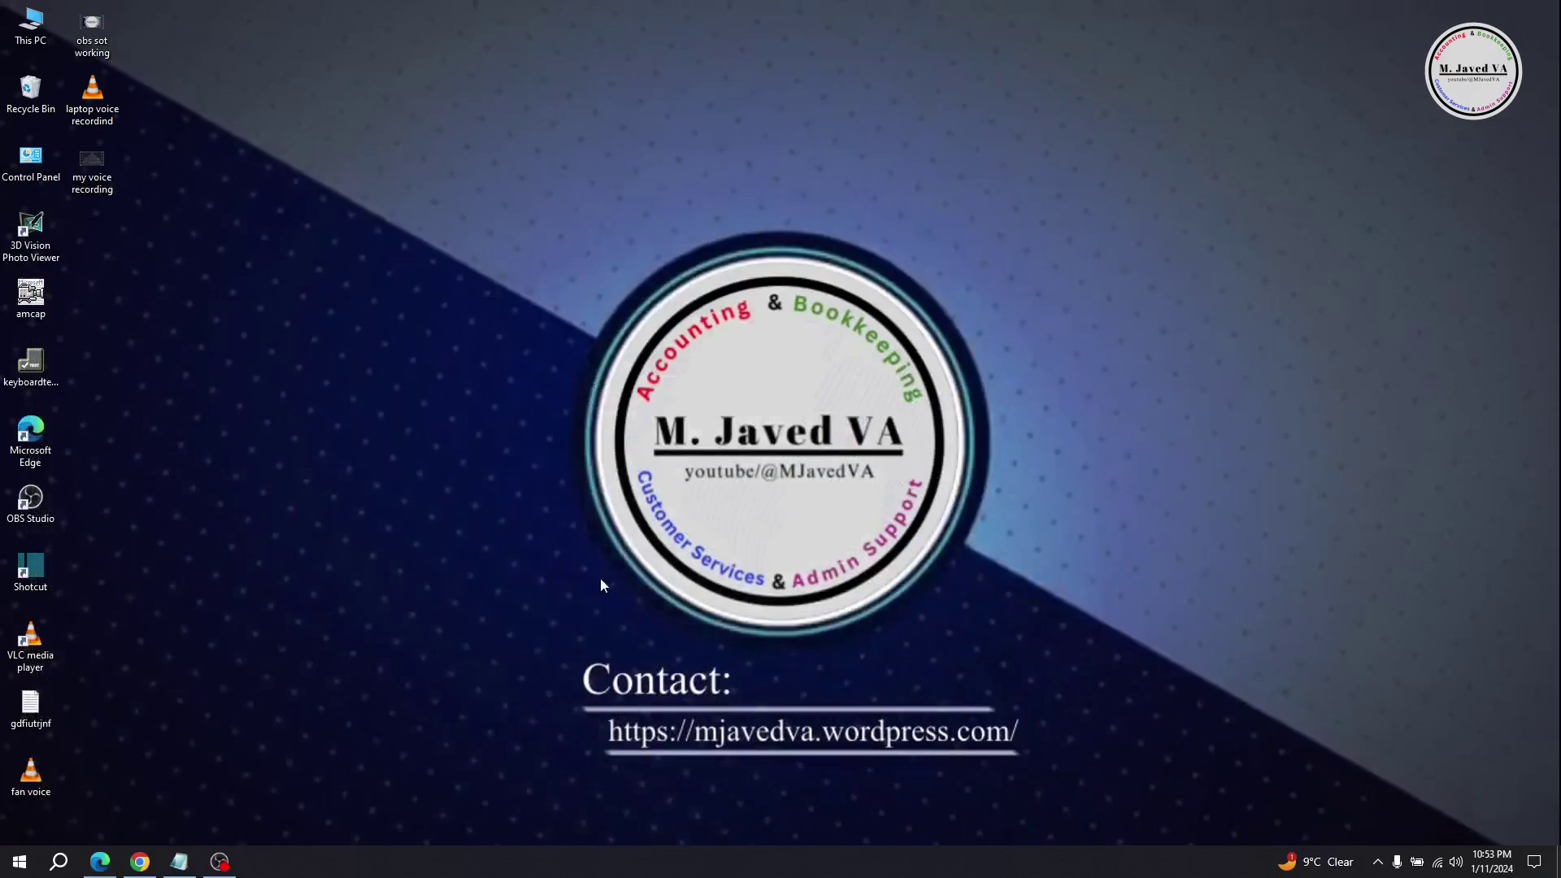